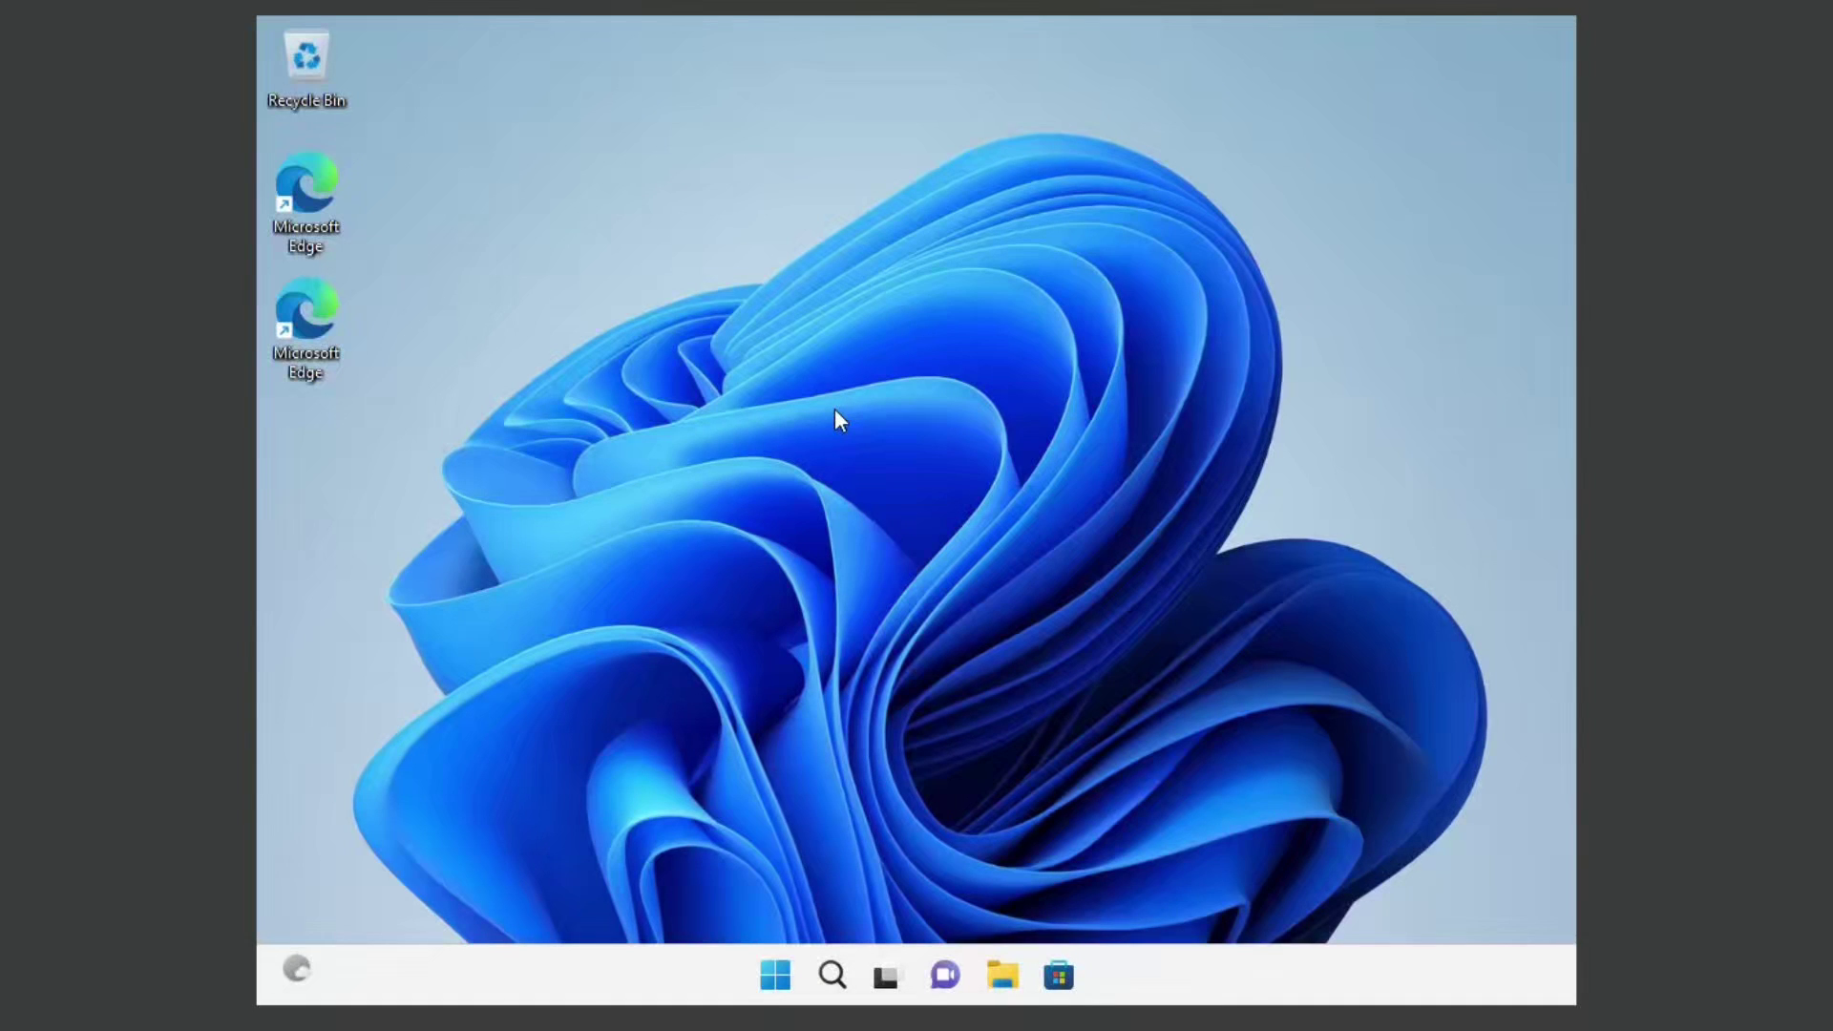
Open System Information through msinfo32, check the BIOS Mode entry in the System Summary, and close the window
click(777, 977)
text(m)
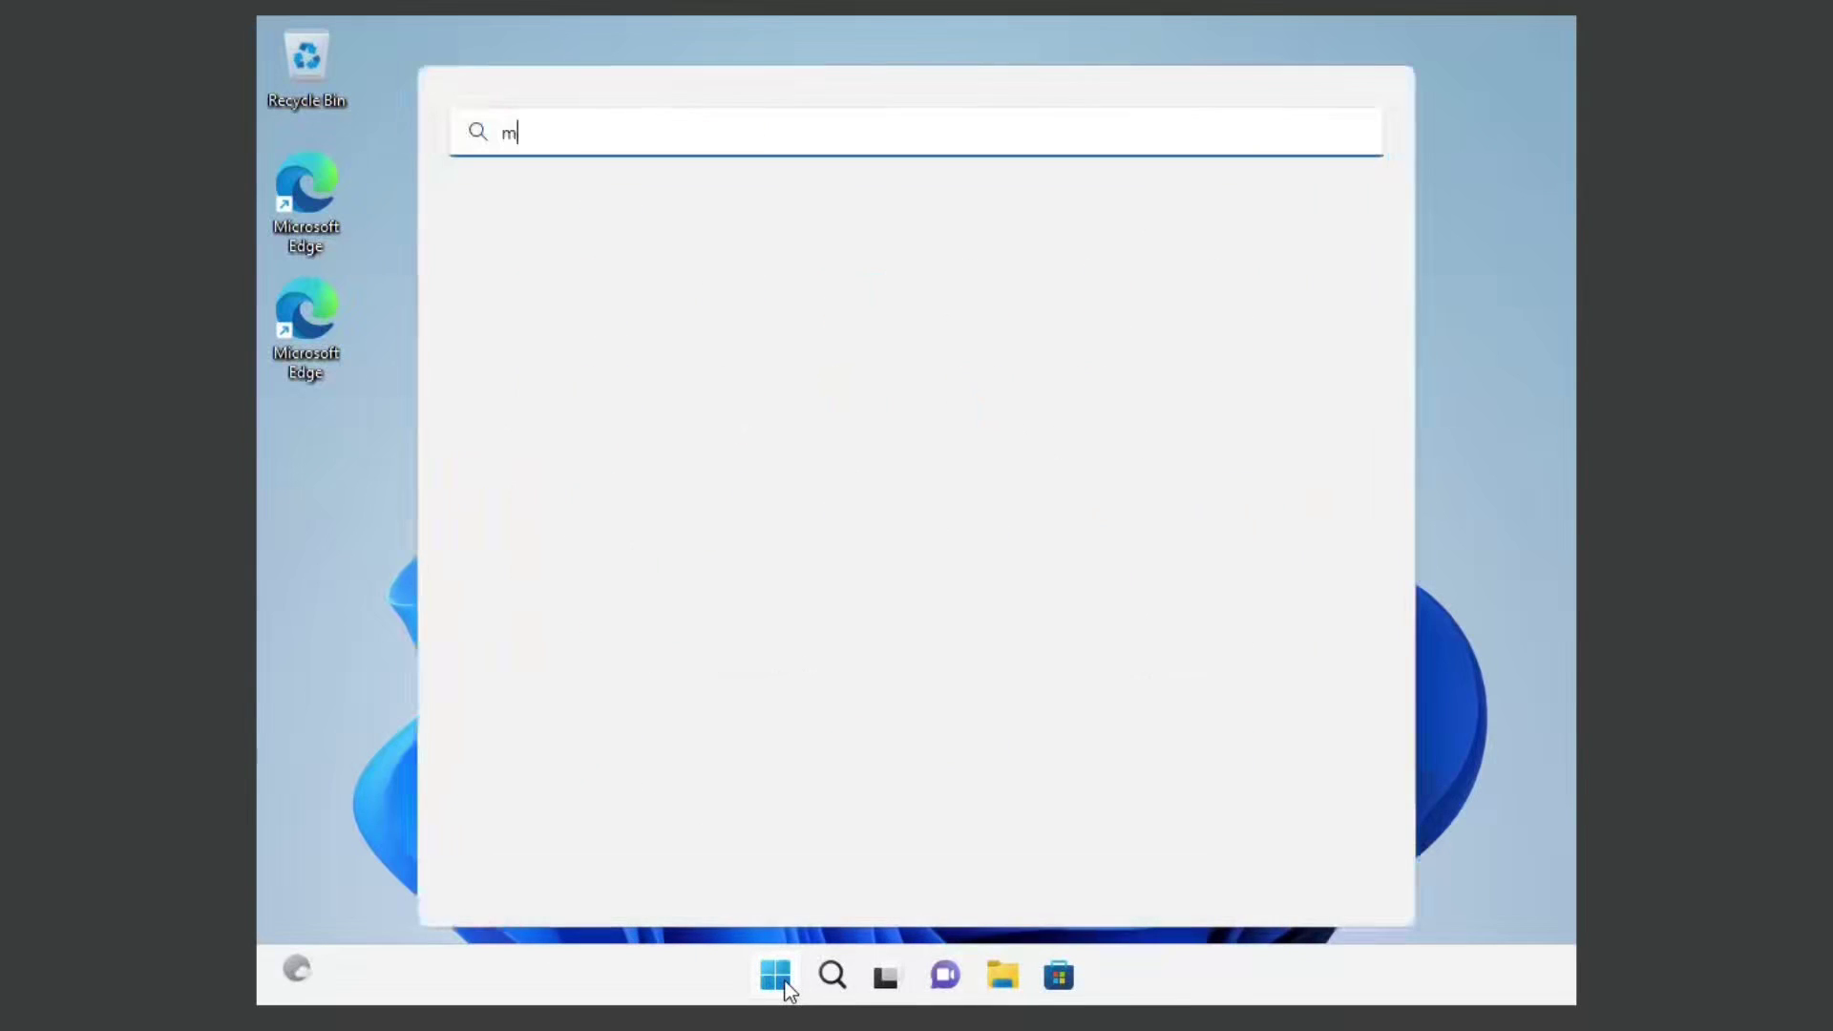
text(sinfo32)
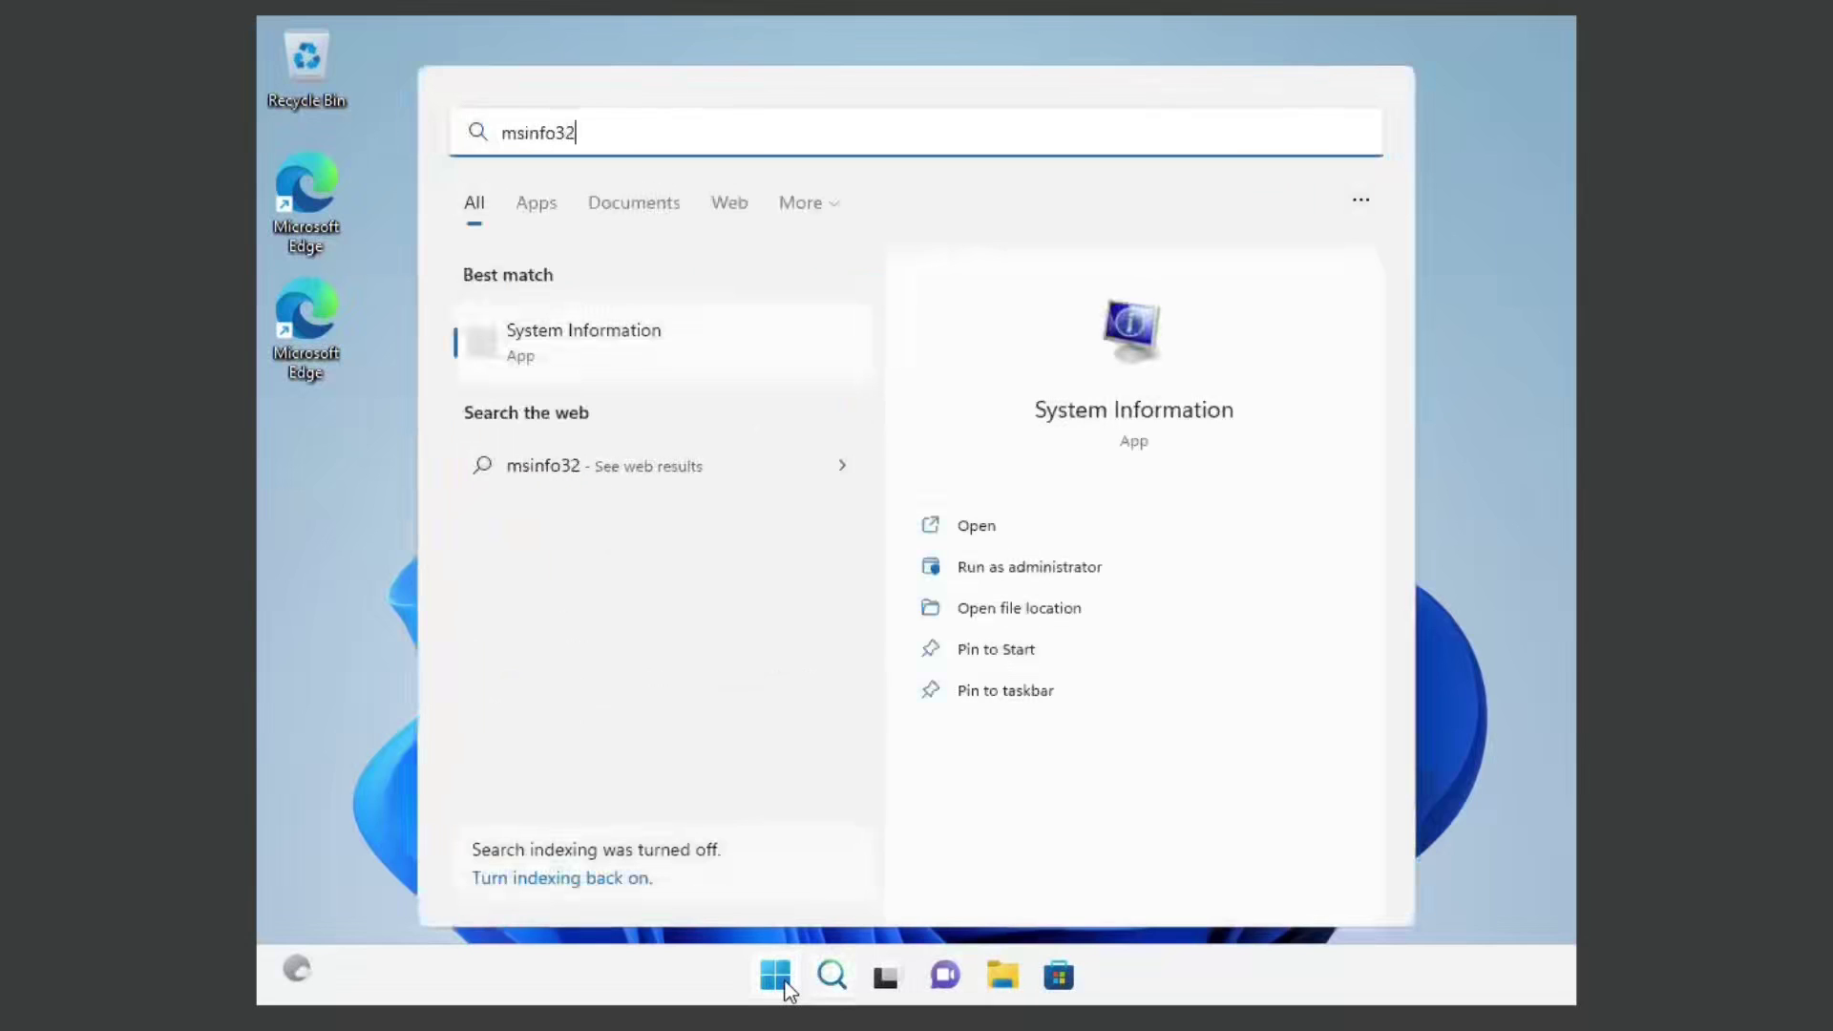
key(BackSpace)
key(BackSpace)
key(Return)
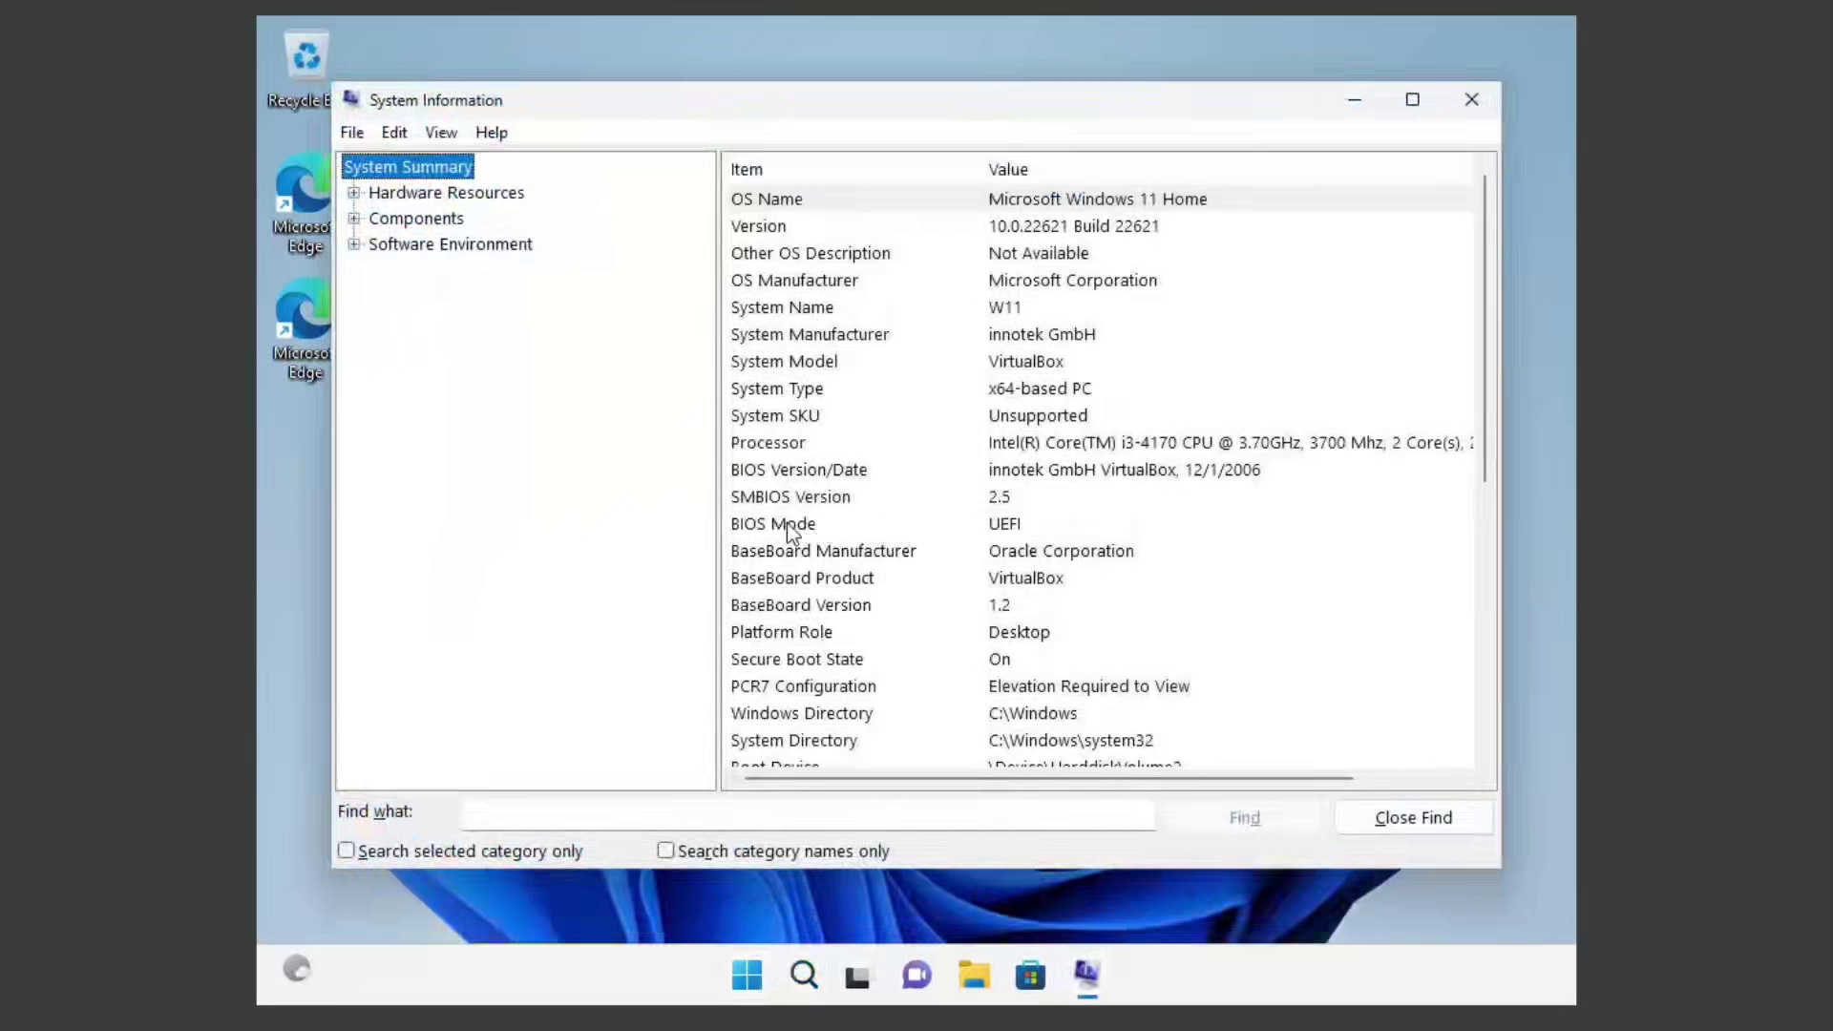
click(971, 531)
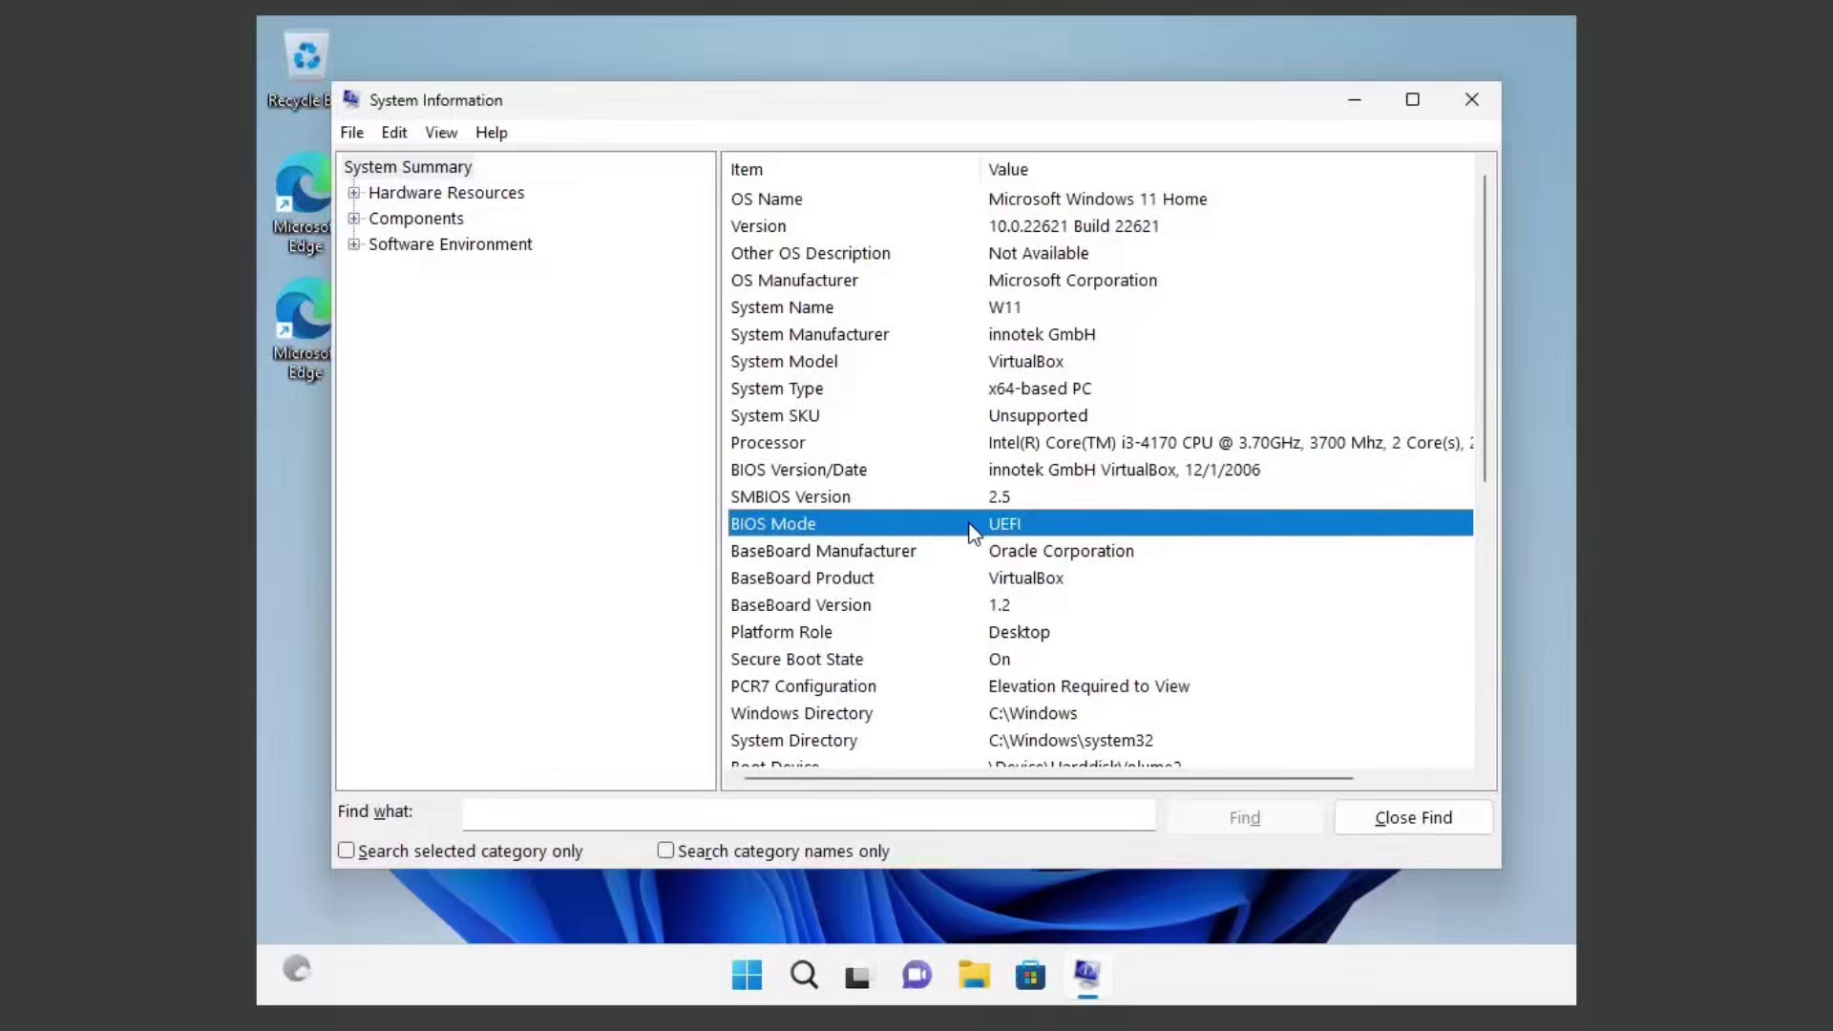
click(1471, 99)
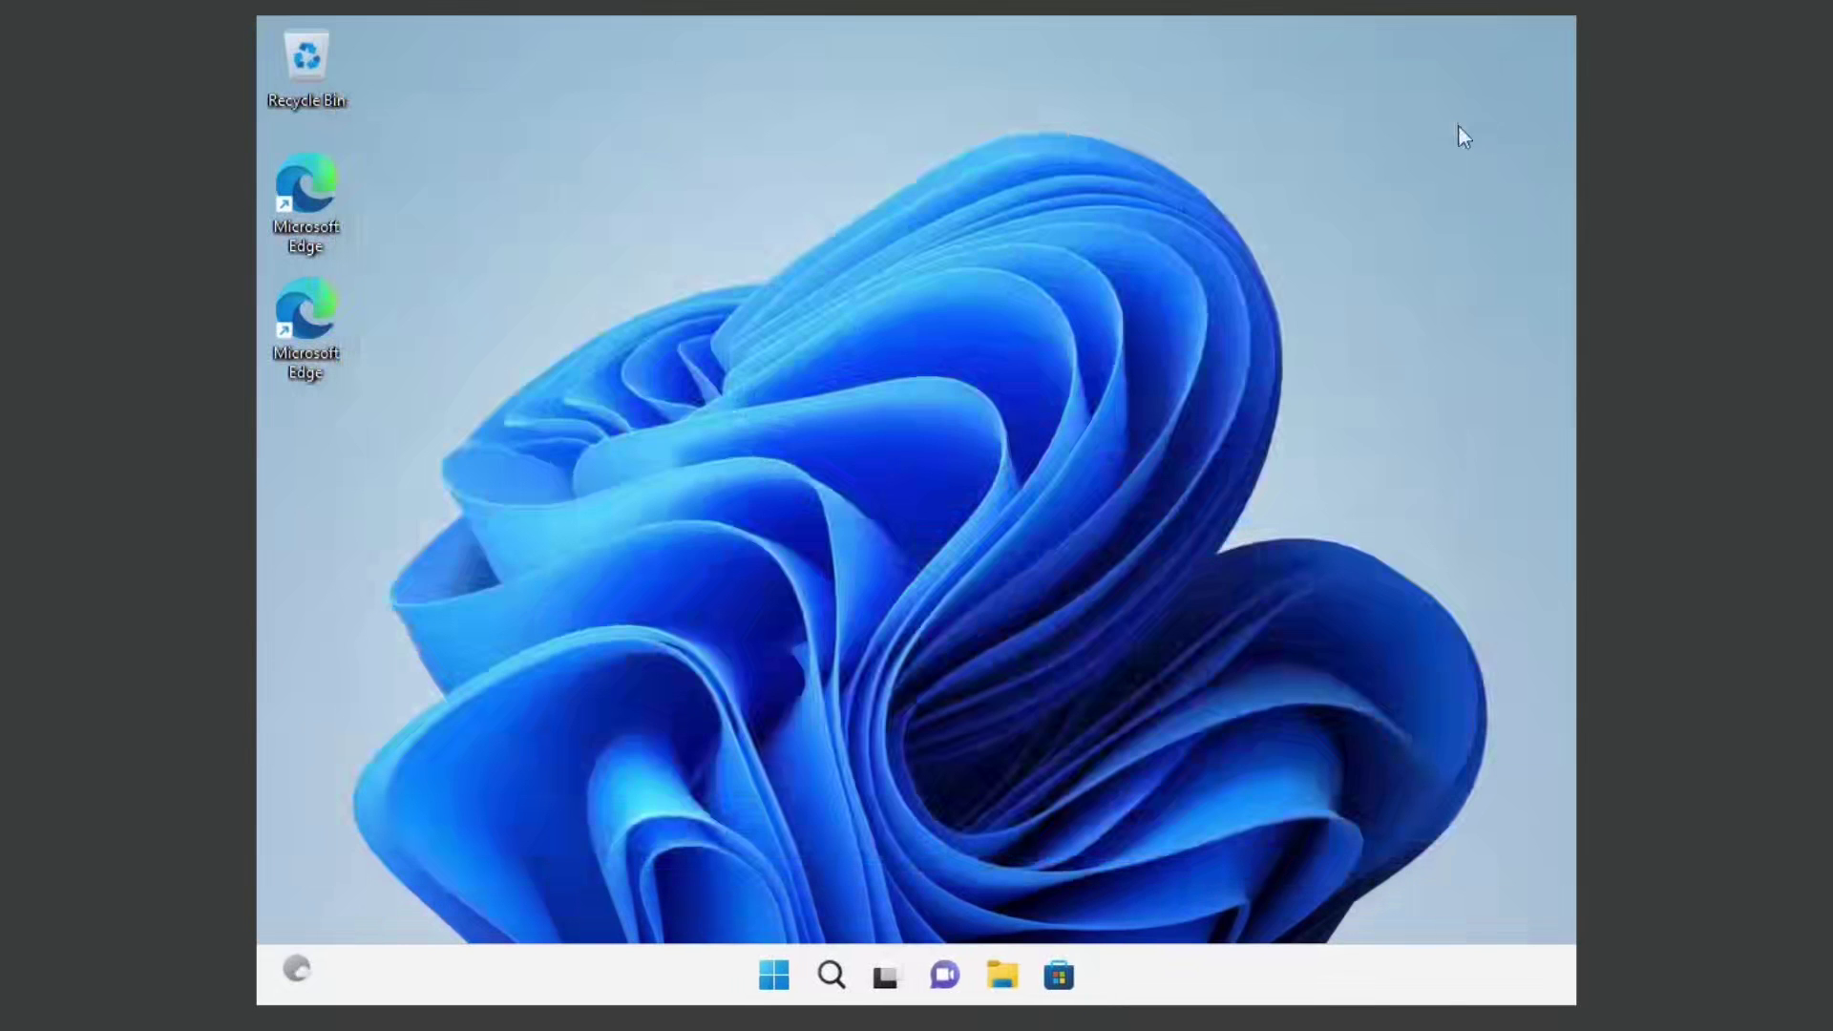
Restart Windows 11 into the recovery environment and open the Advanced options of Troubleshoot
click(775, 974)
click(1235, 886)
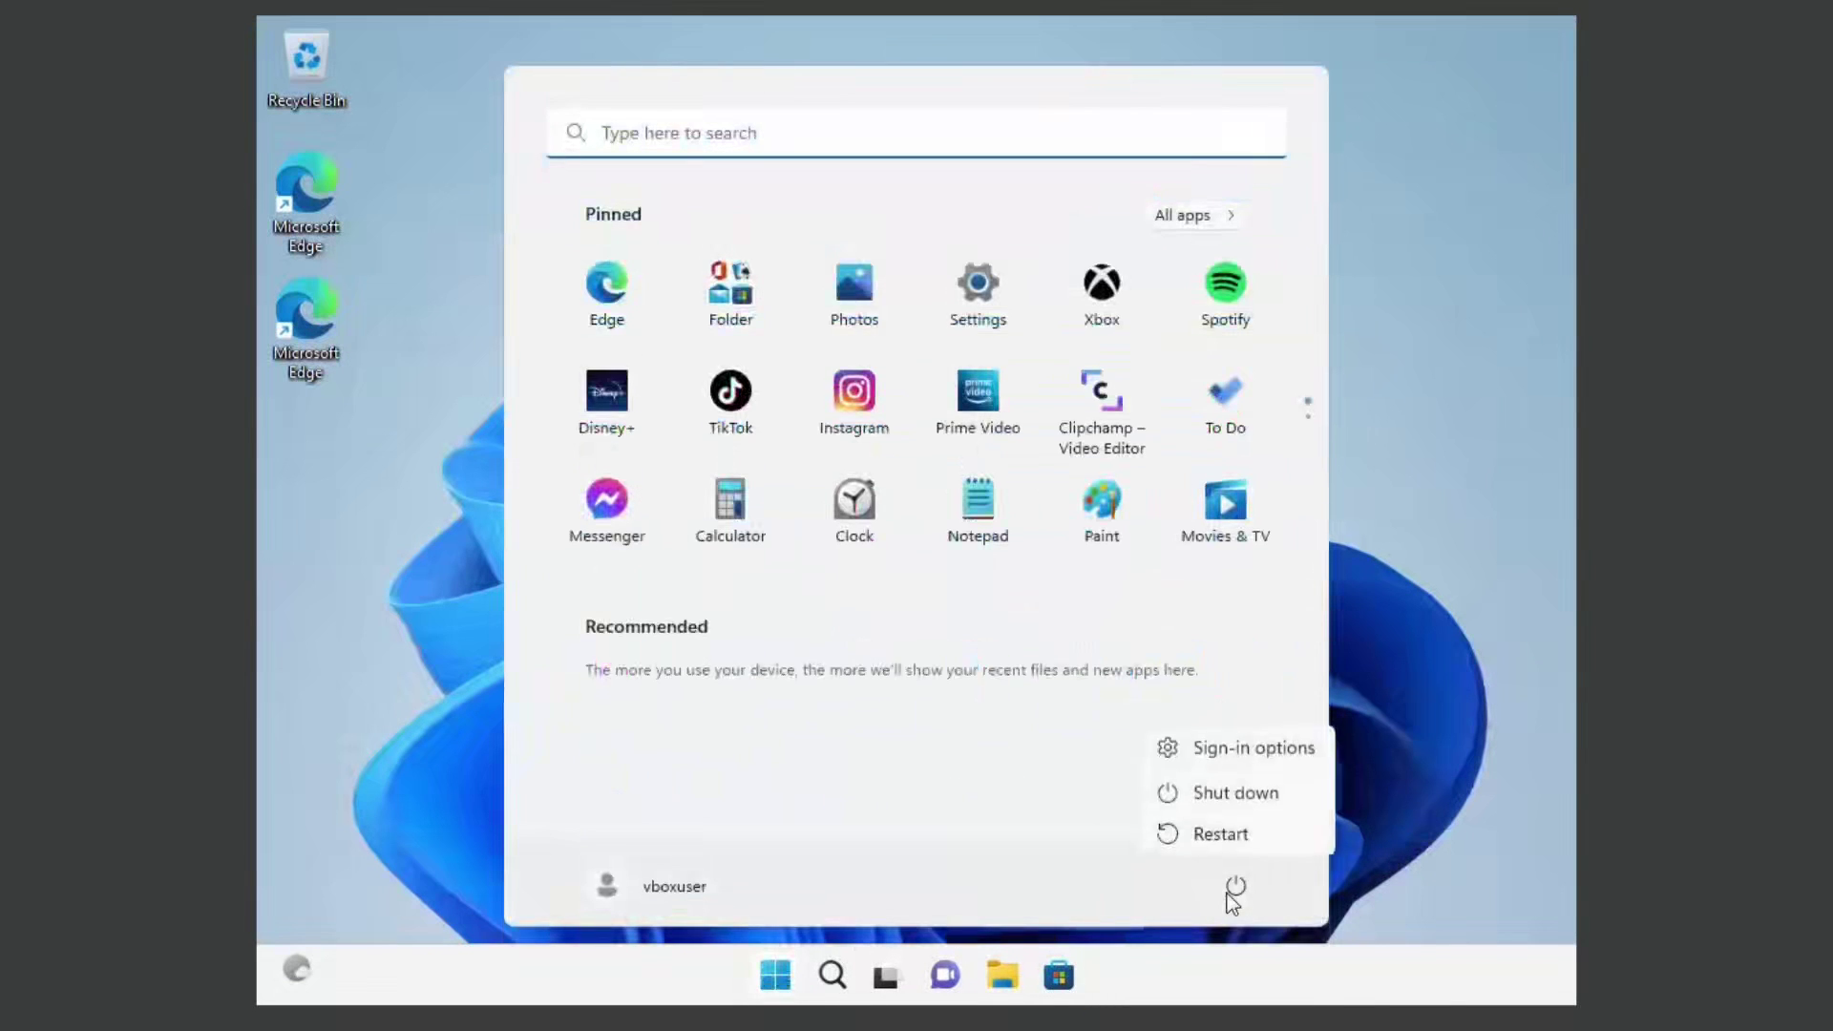
click(1218, 831)
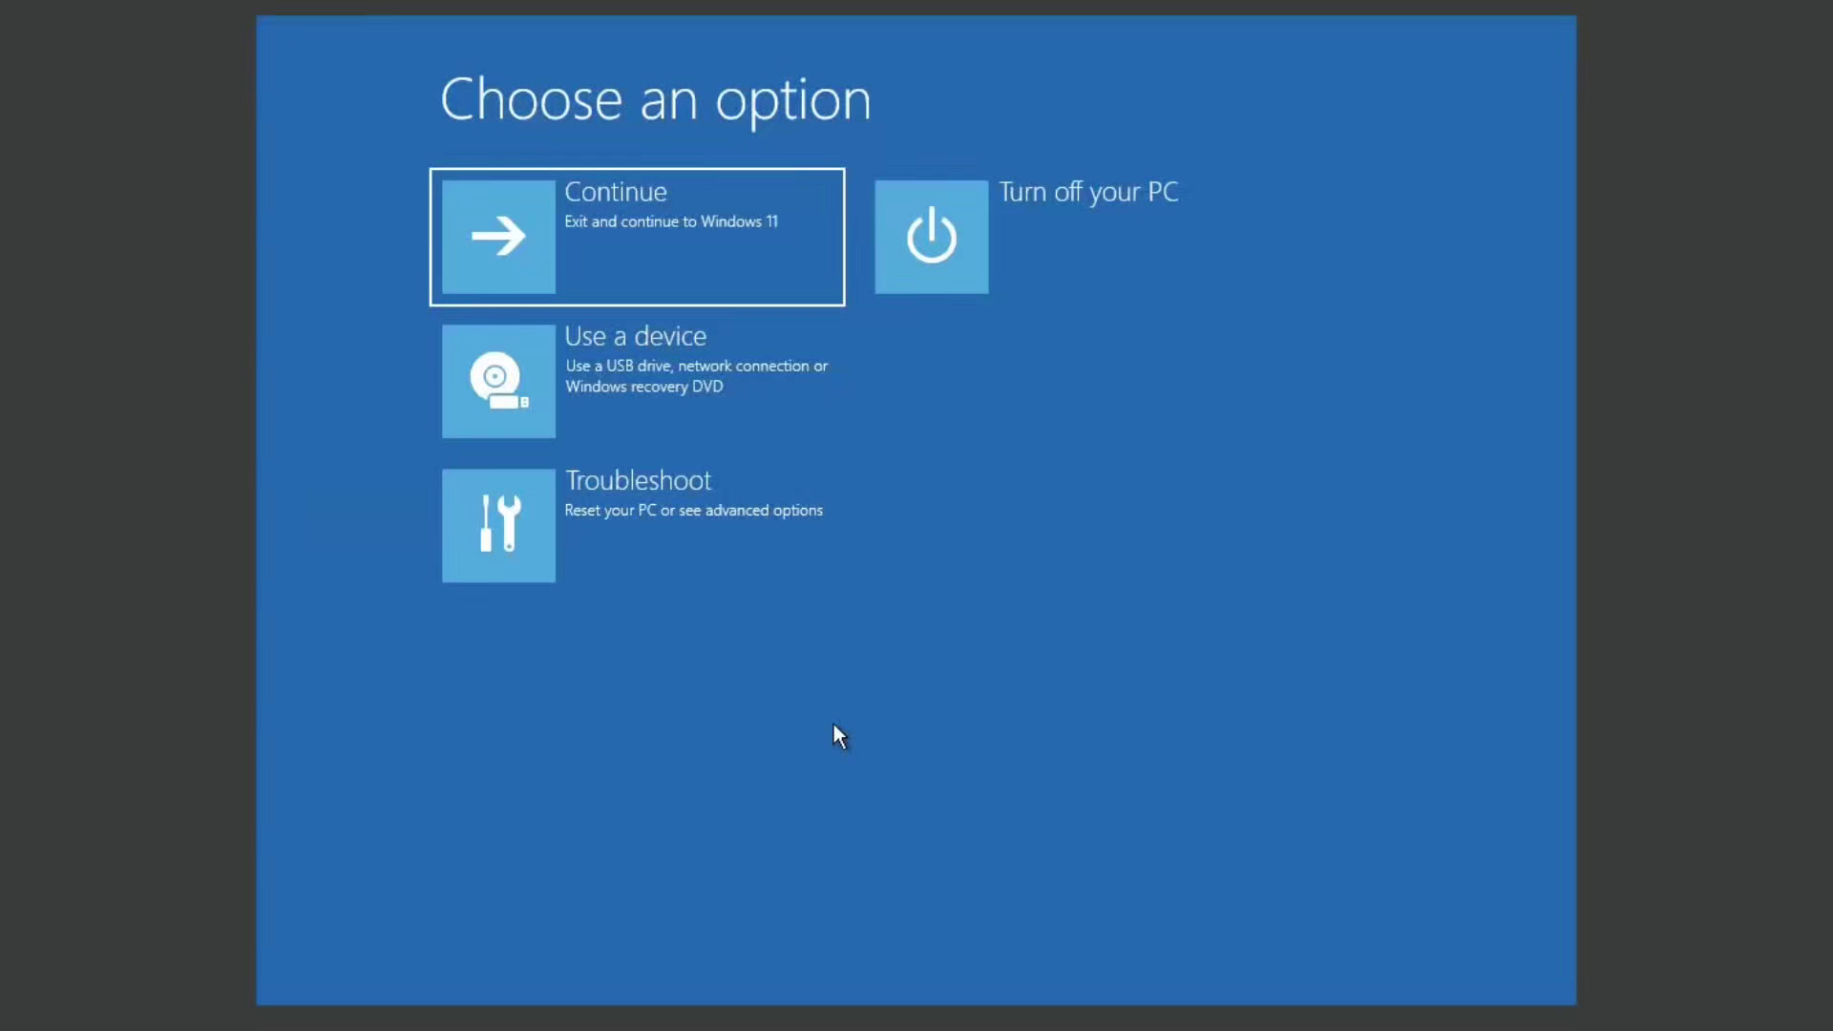
click(724, 537)
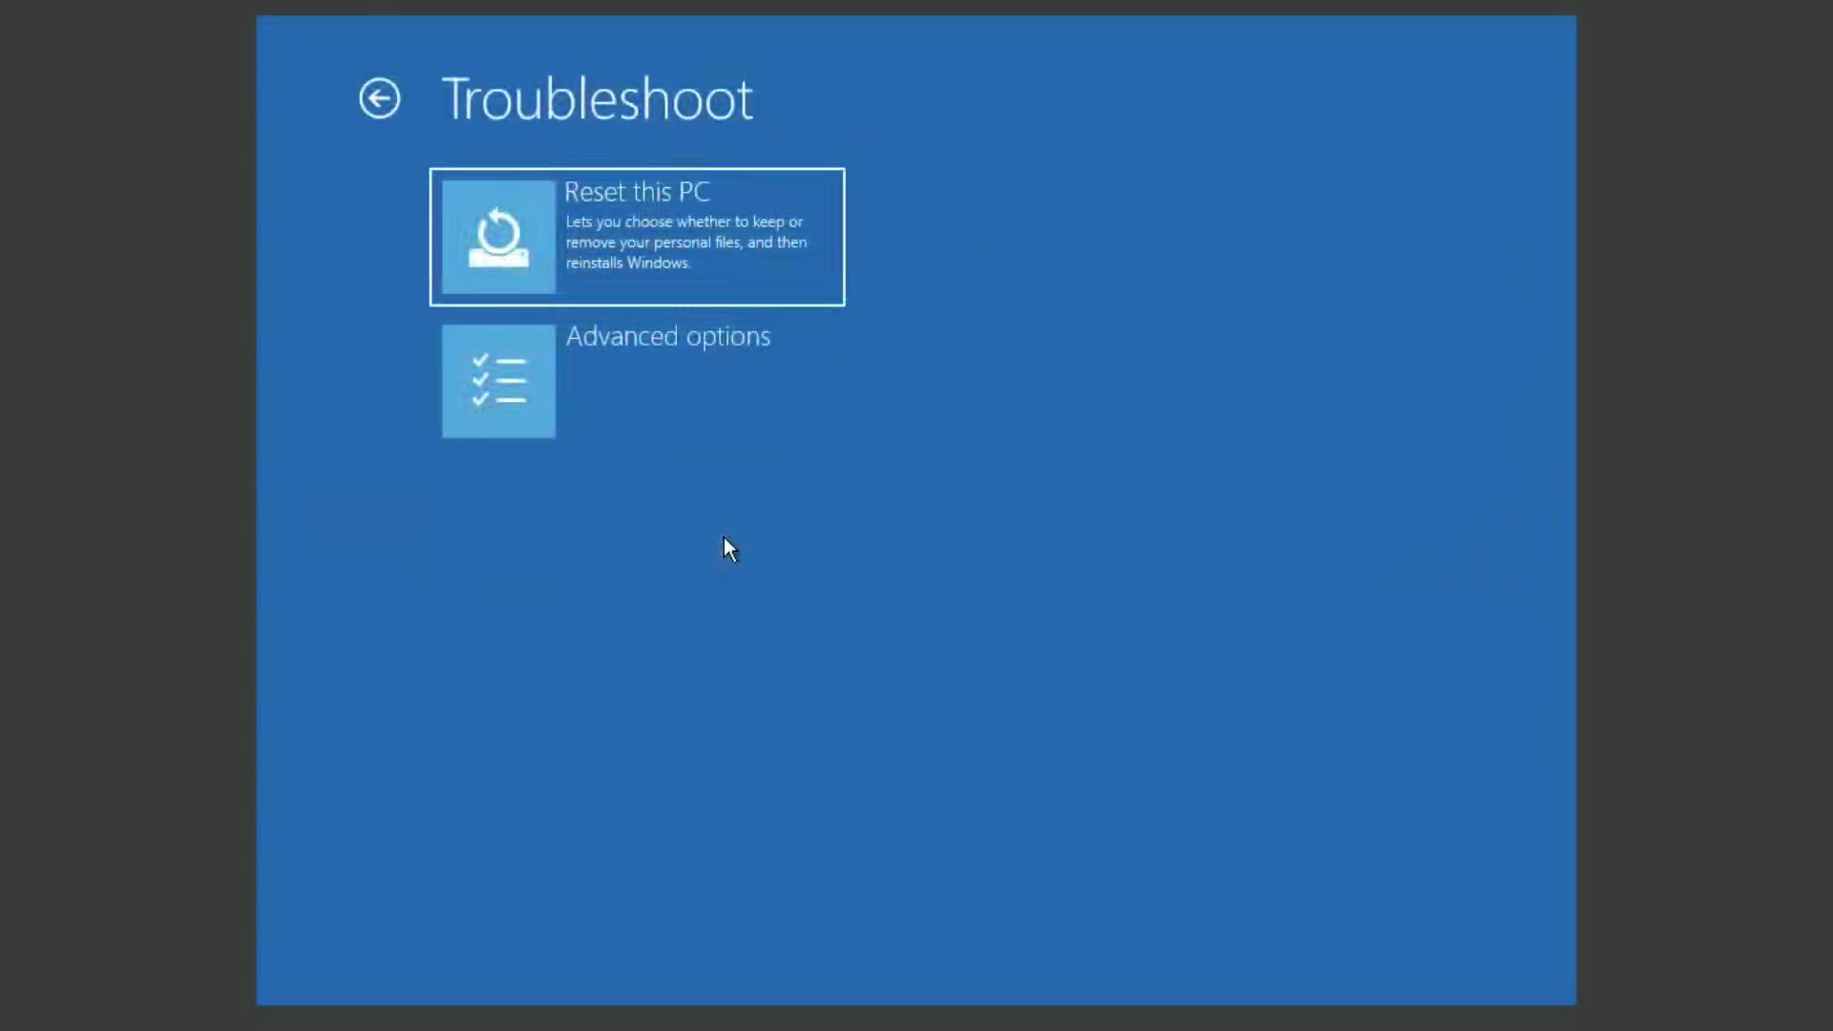
click(701, 393)
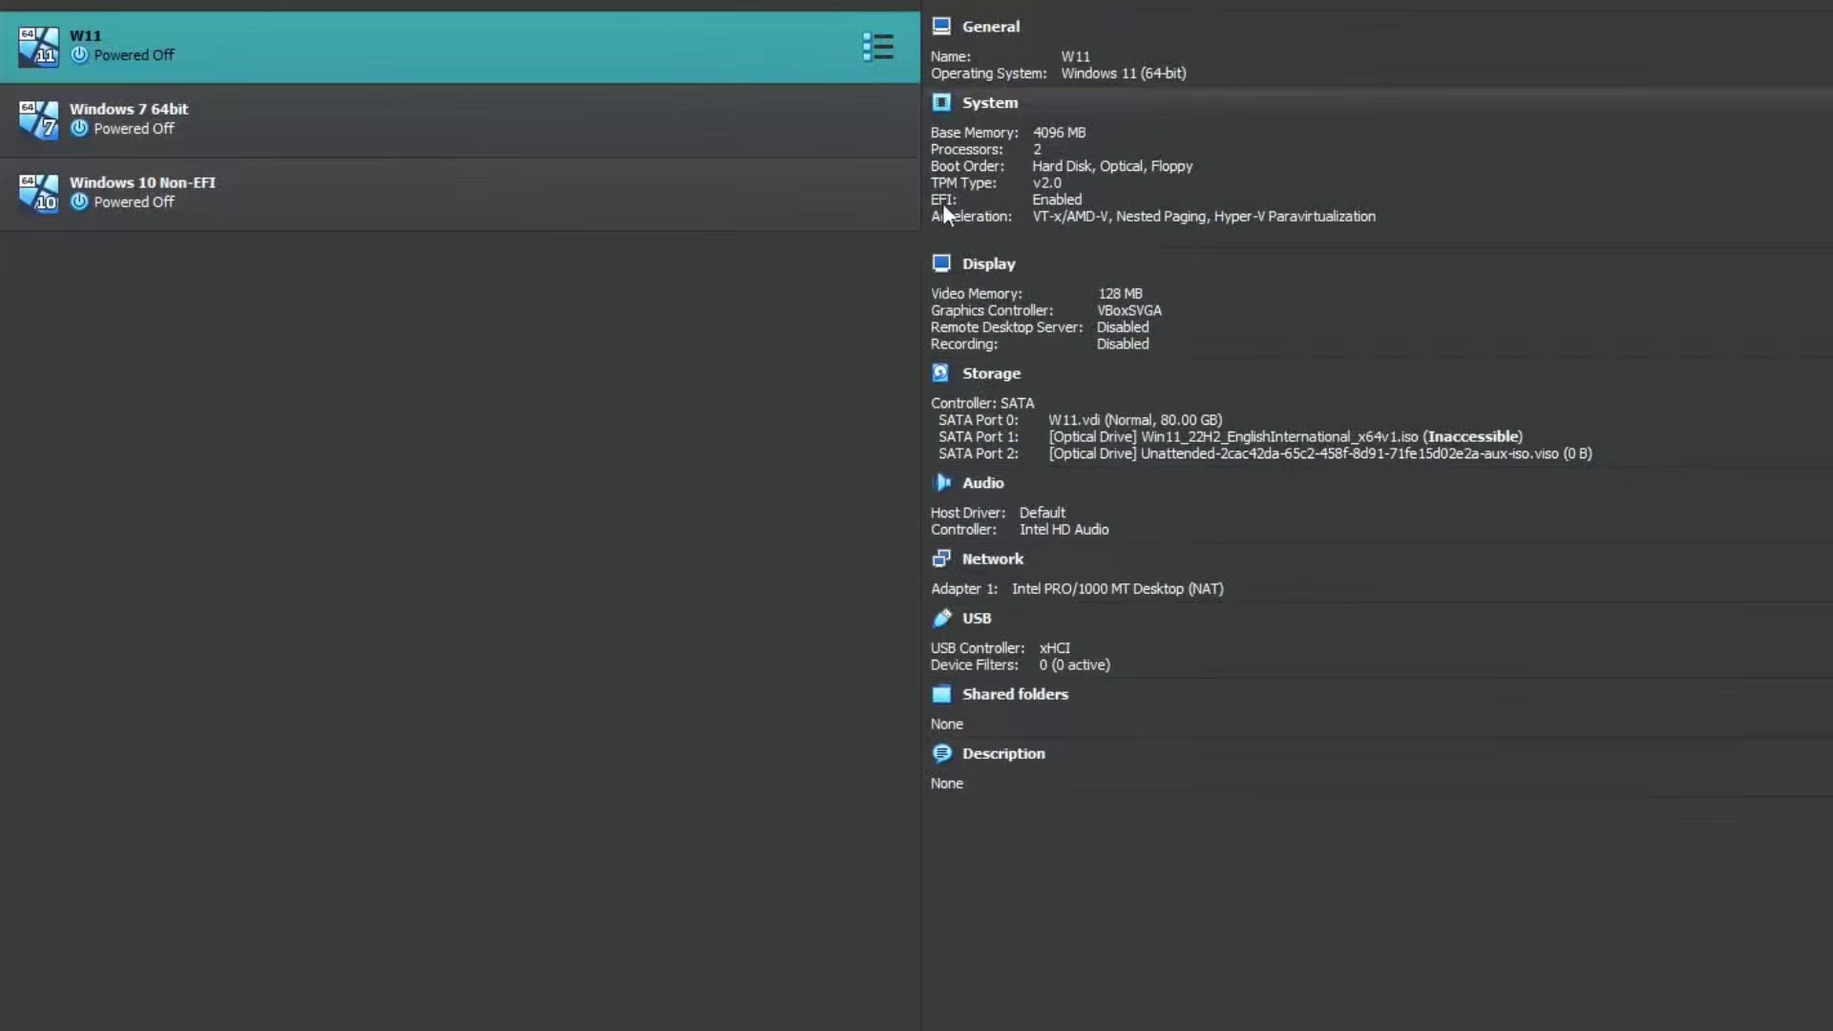
Switch to the Windows 10 Non-EFI virtual machine in VirtualBox and open the Run dialog inside it
click(649, 216)
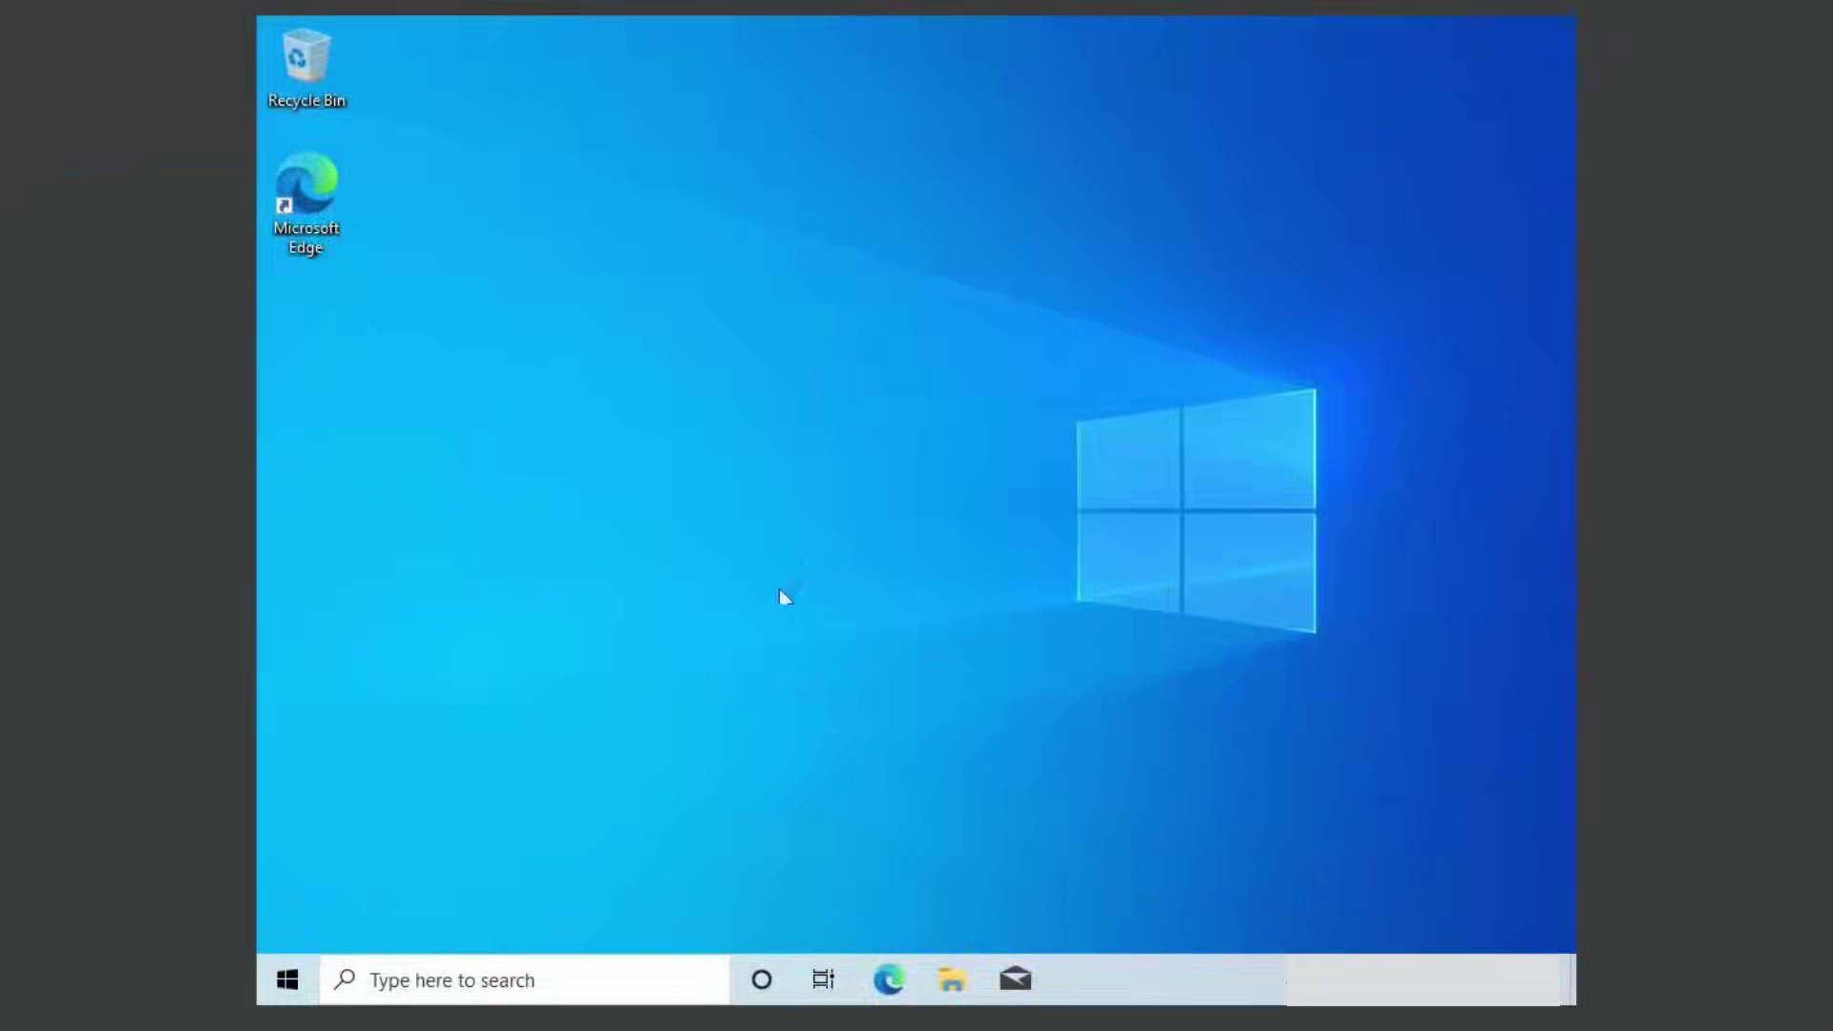
click(302, 972)
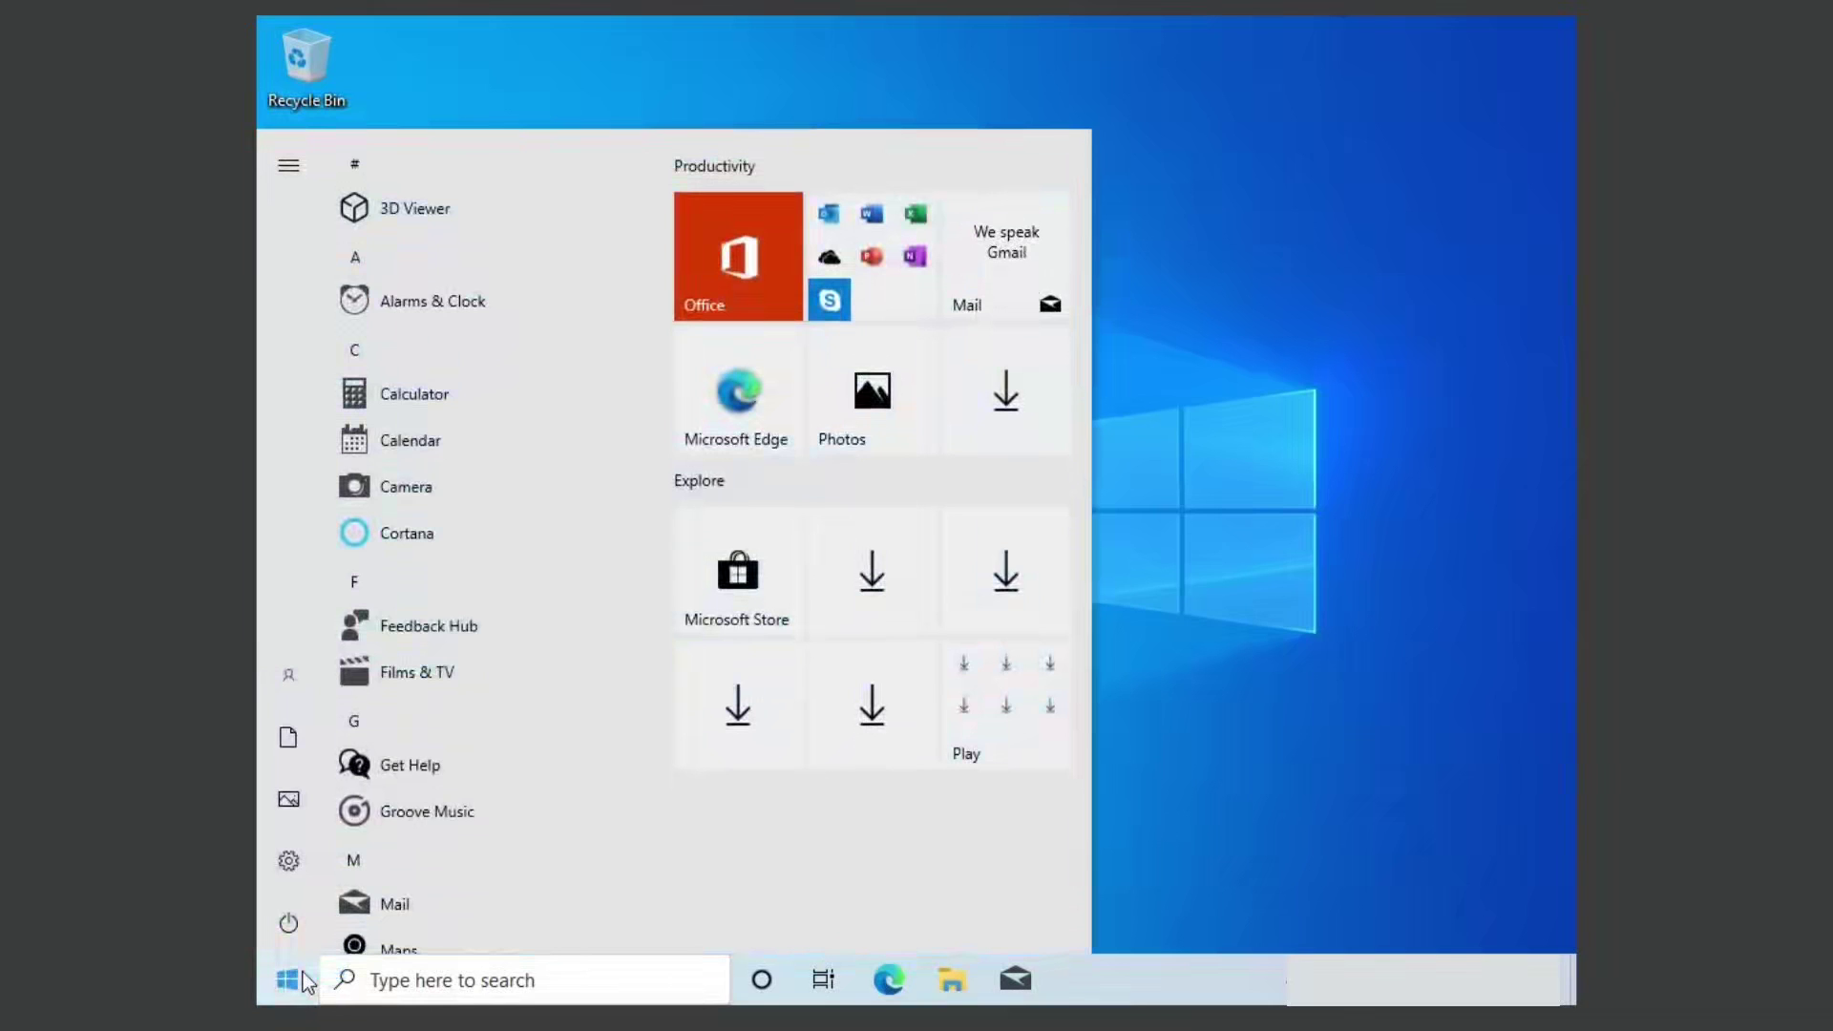
text(msinfo)
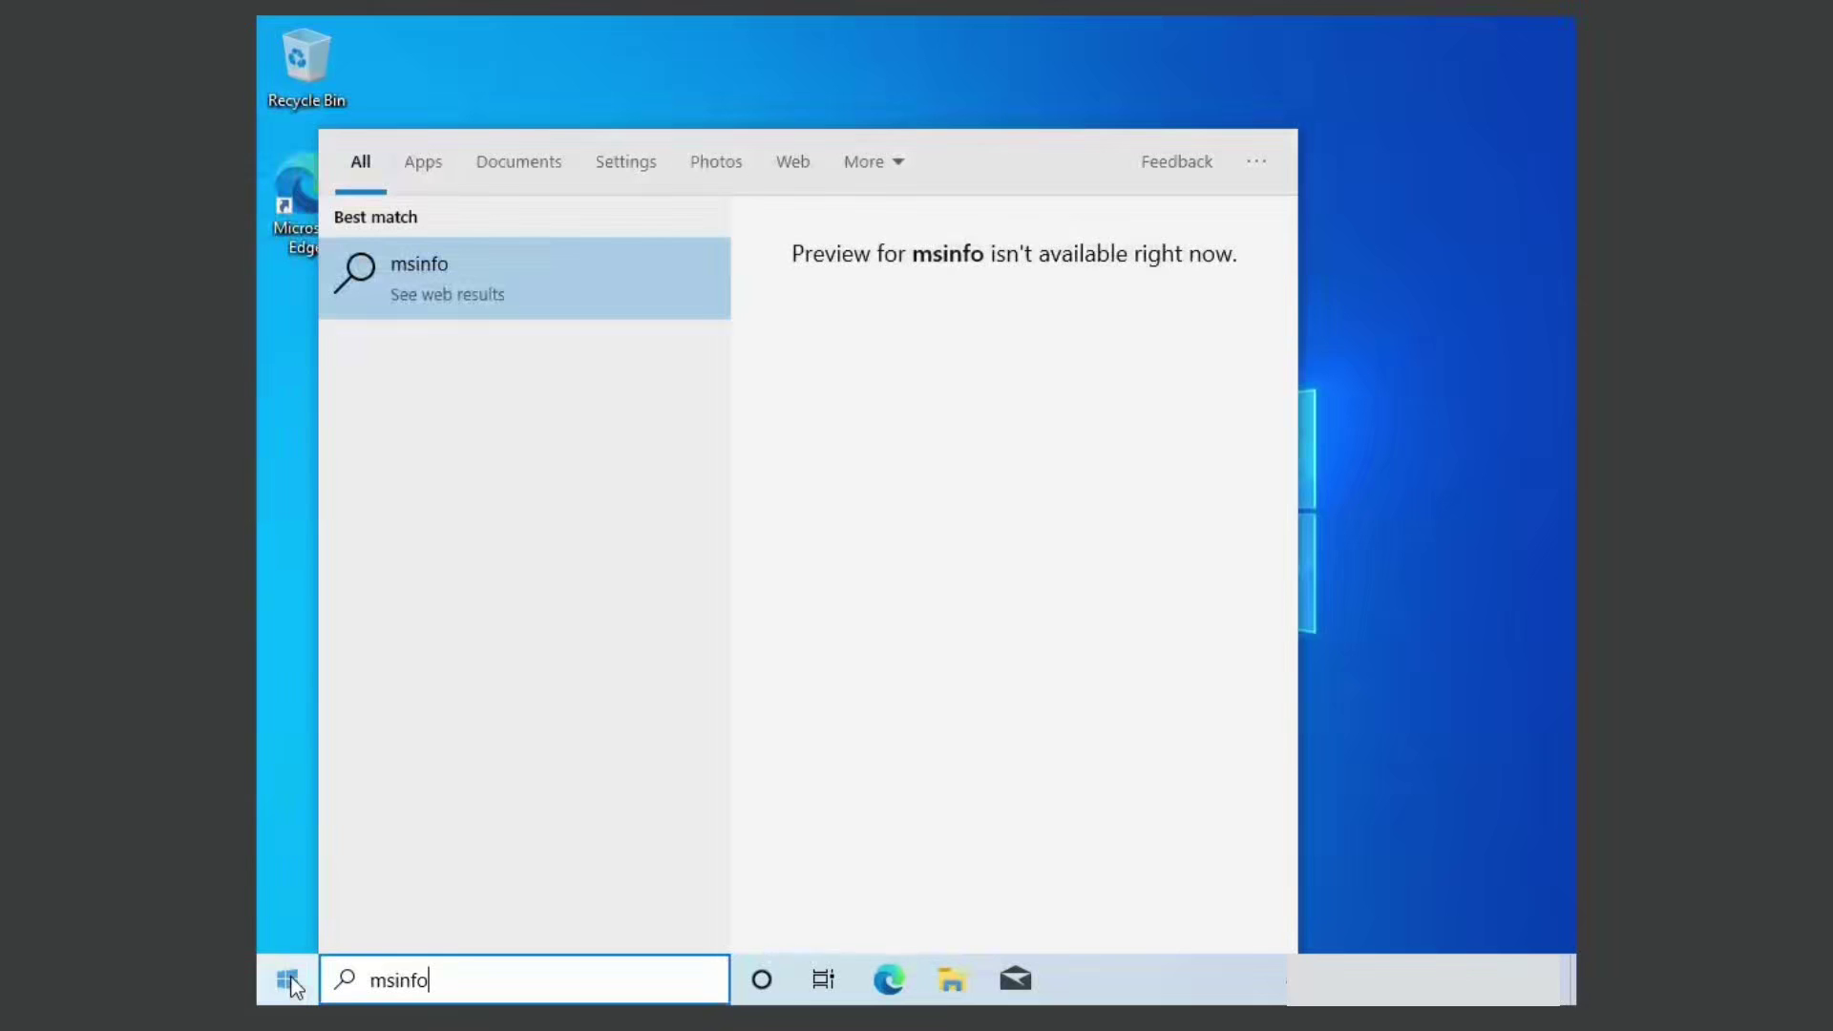
key(ctrl+a)
text(run)
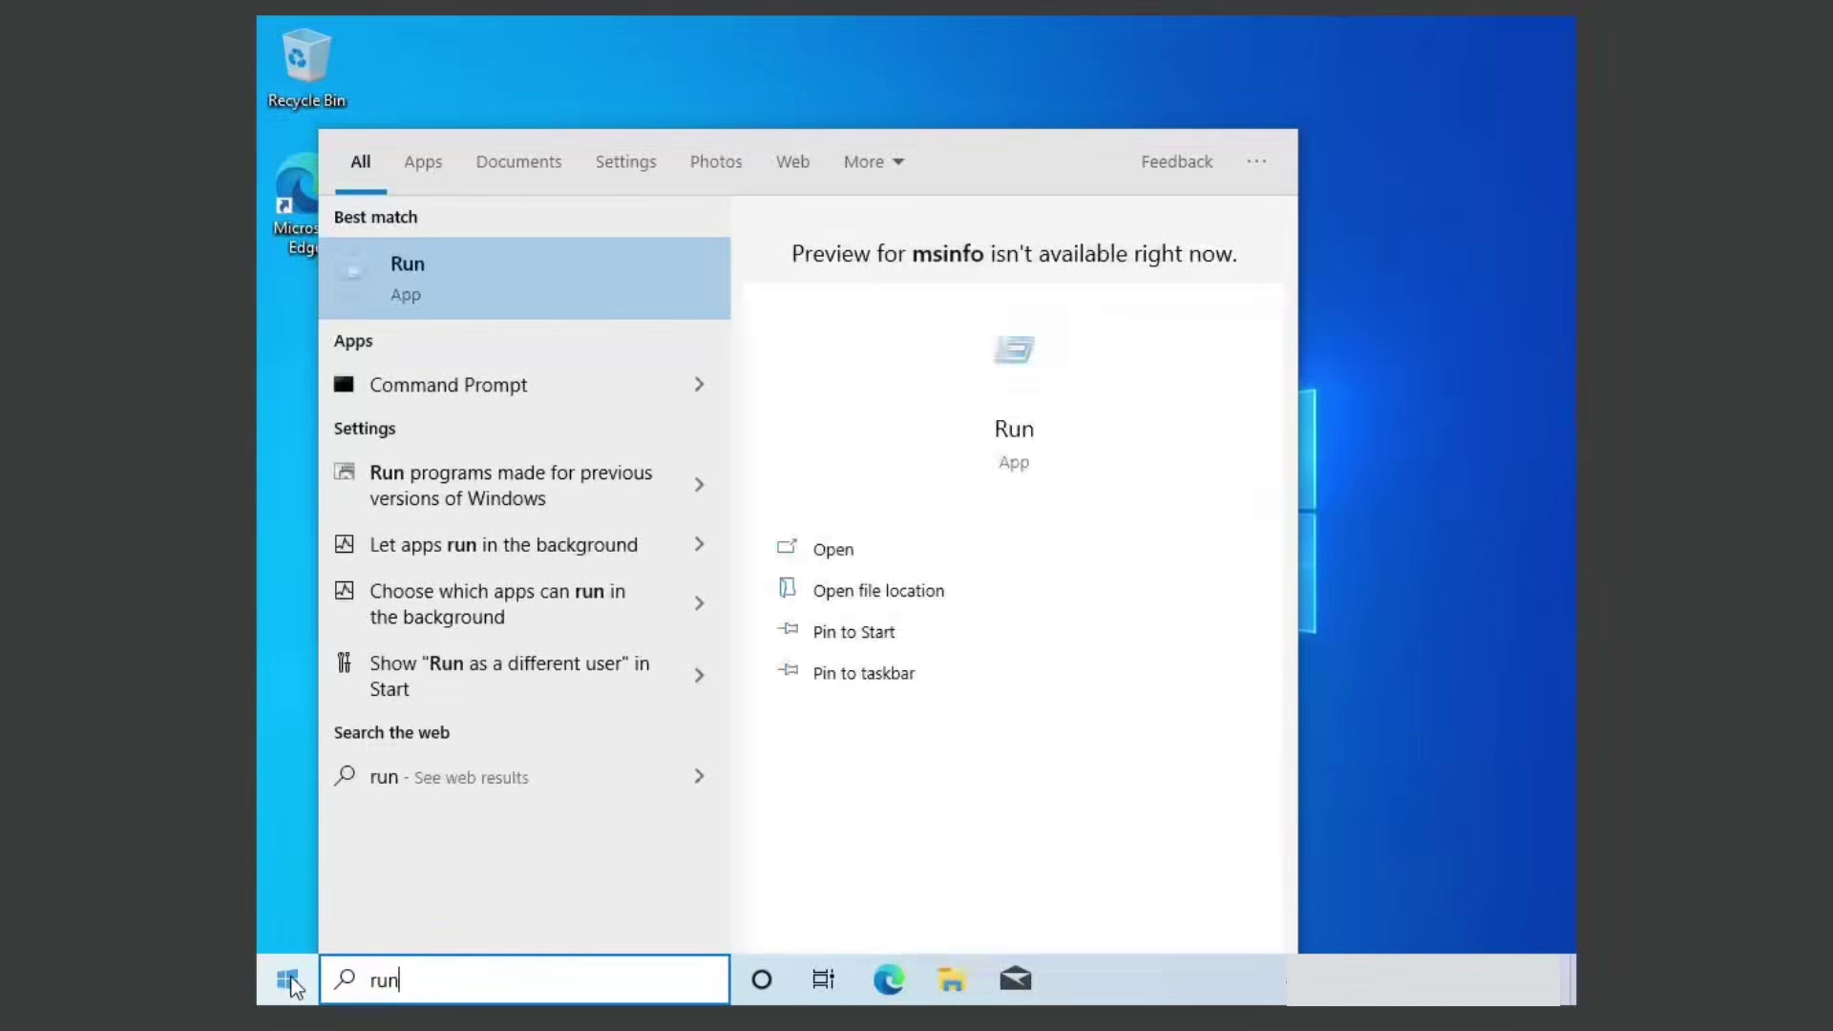
key(Return)
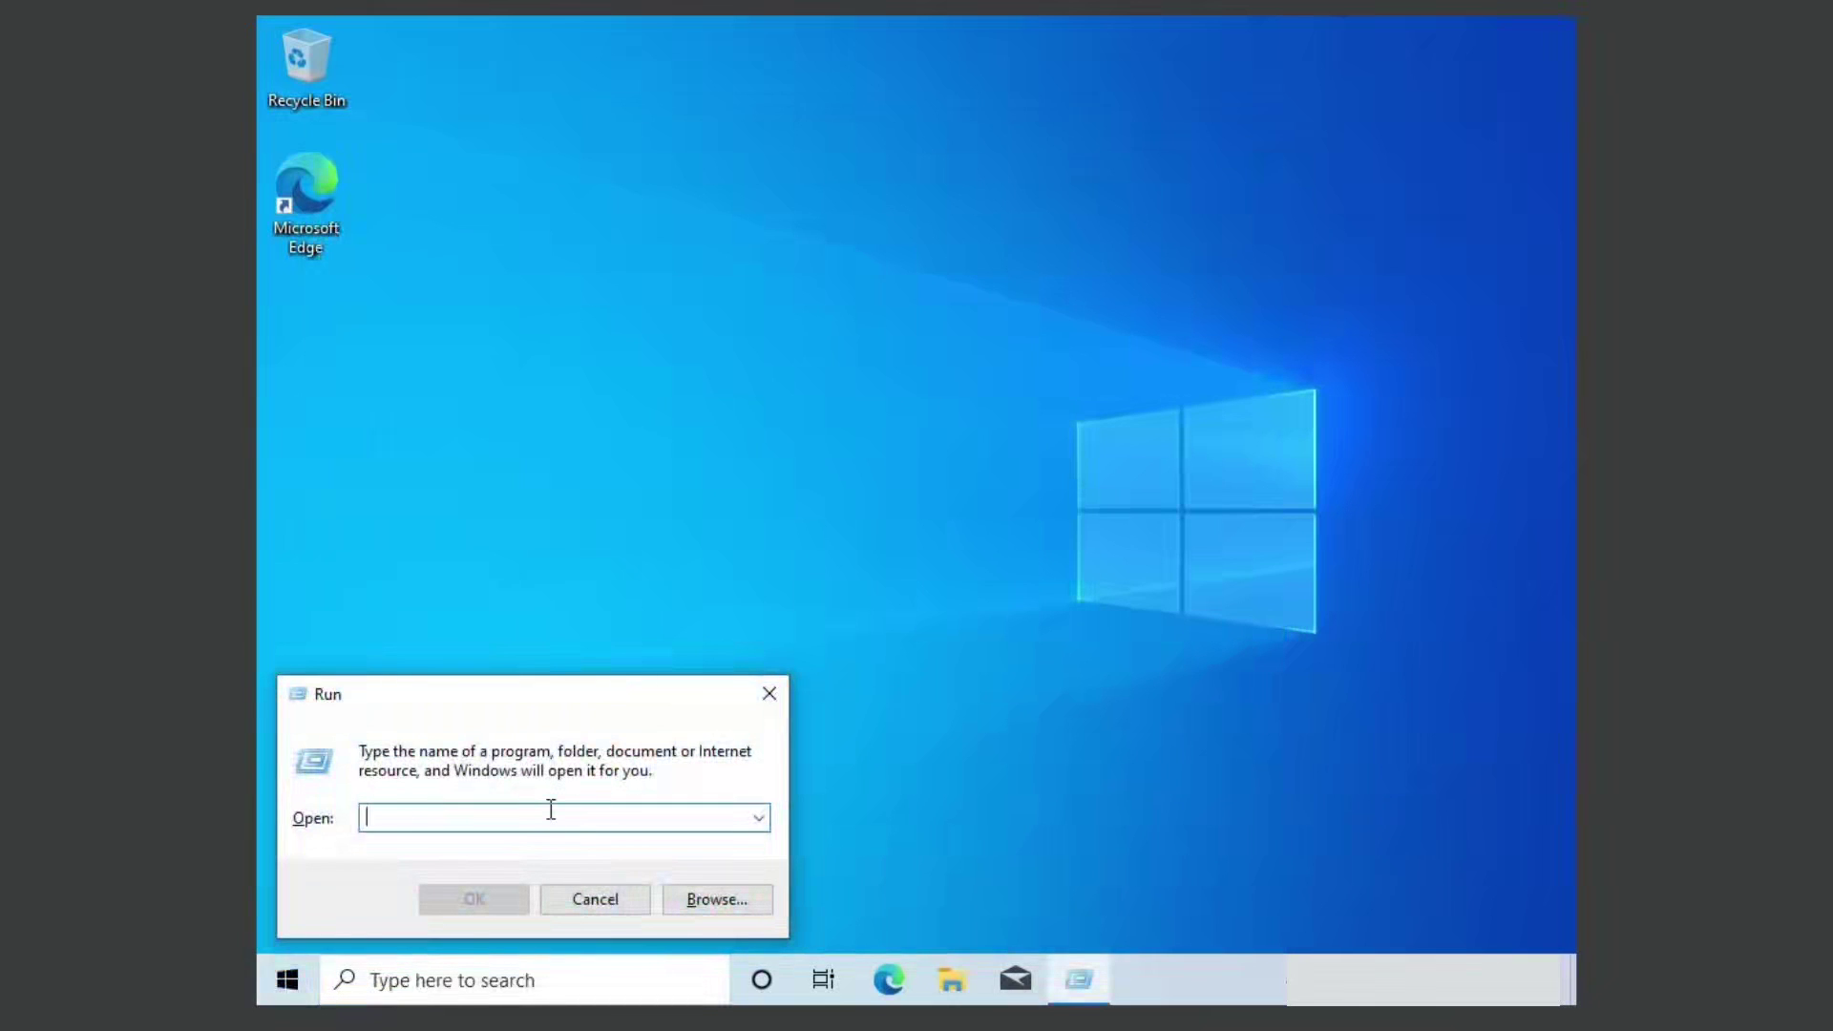
Run msinfo32, check the BIOS Mode entry in System Information, and close the window
text(msinfo)
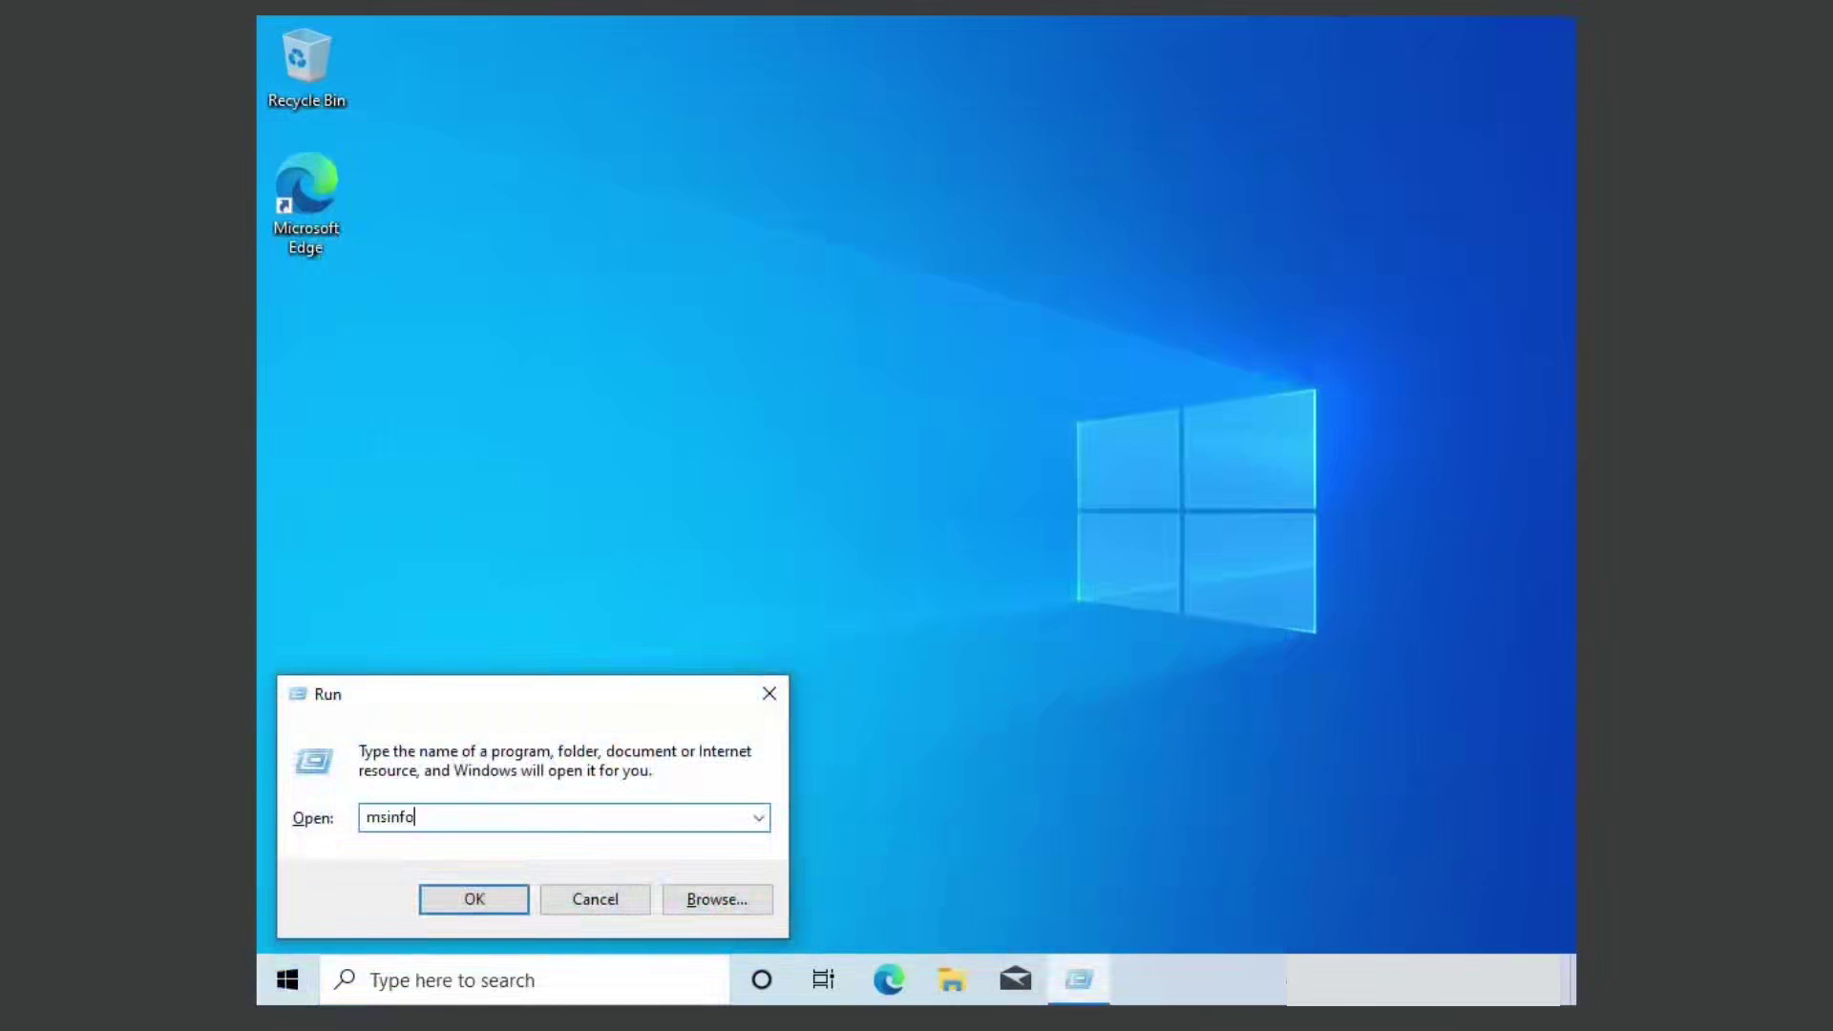
text(32)
key(Return)
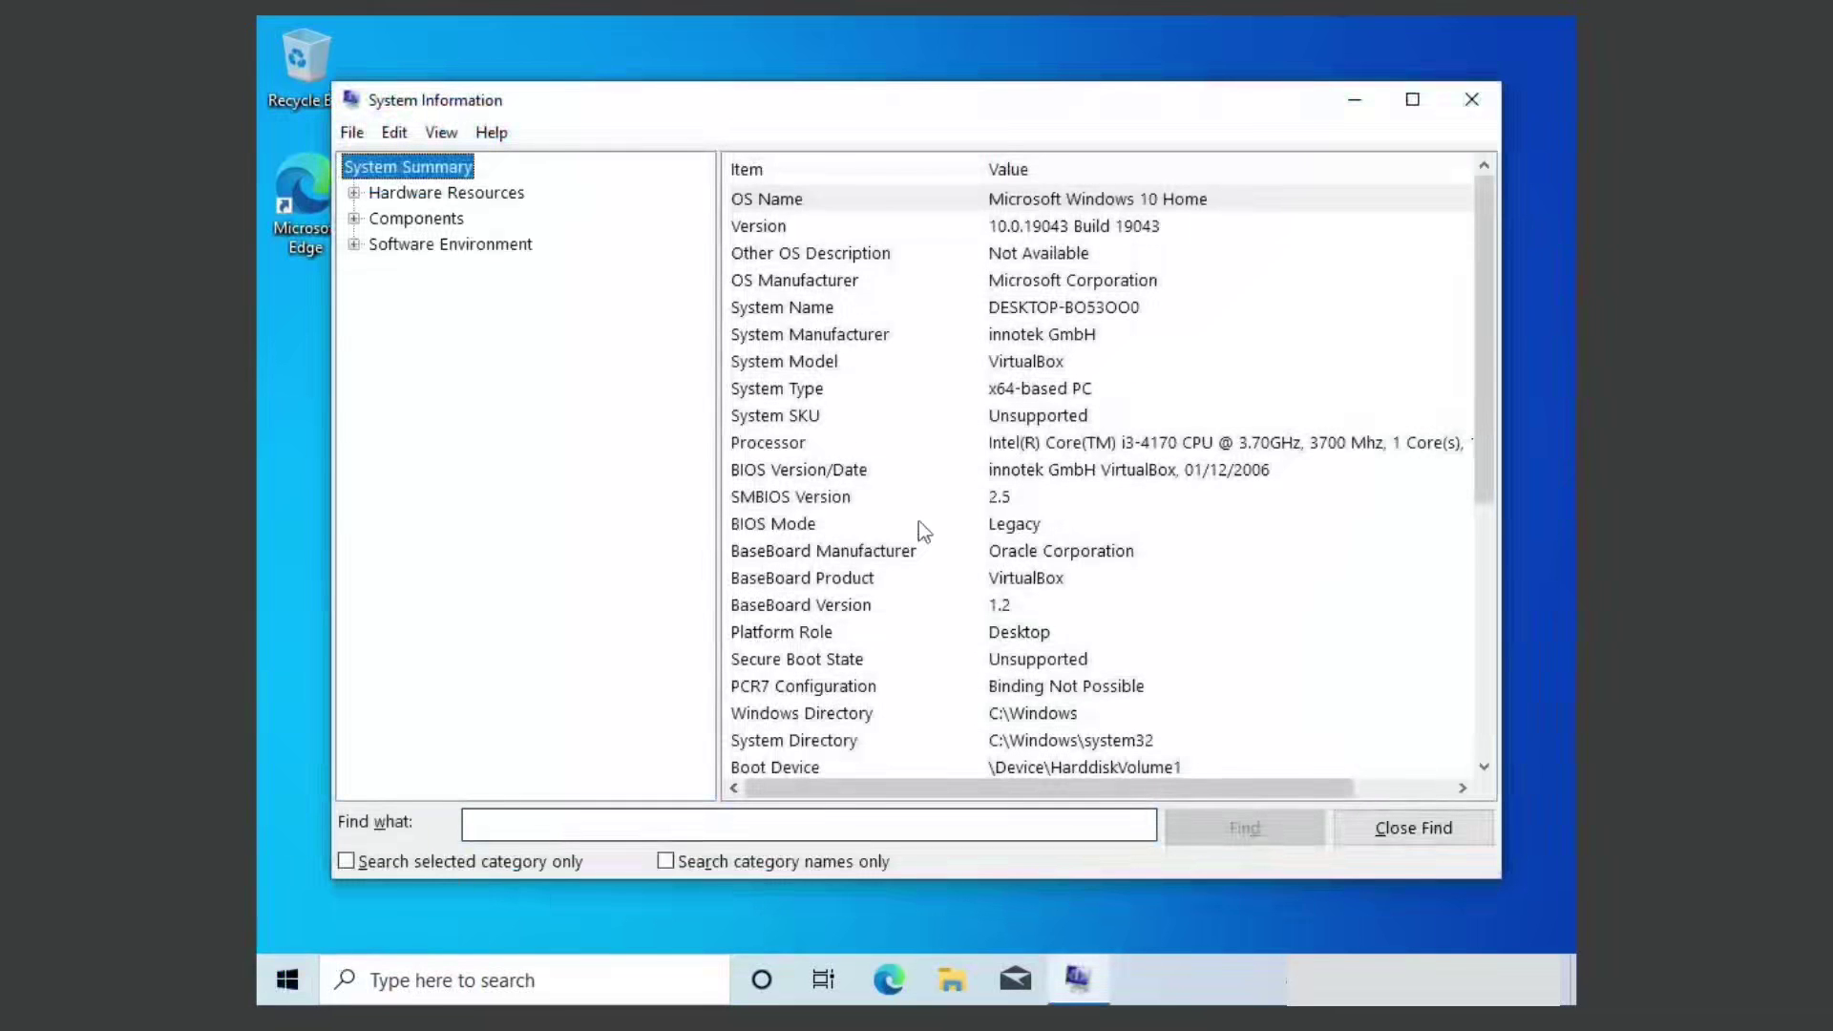
click(744, 523)
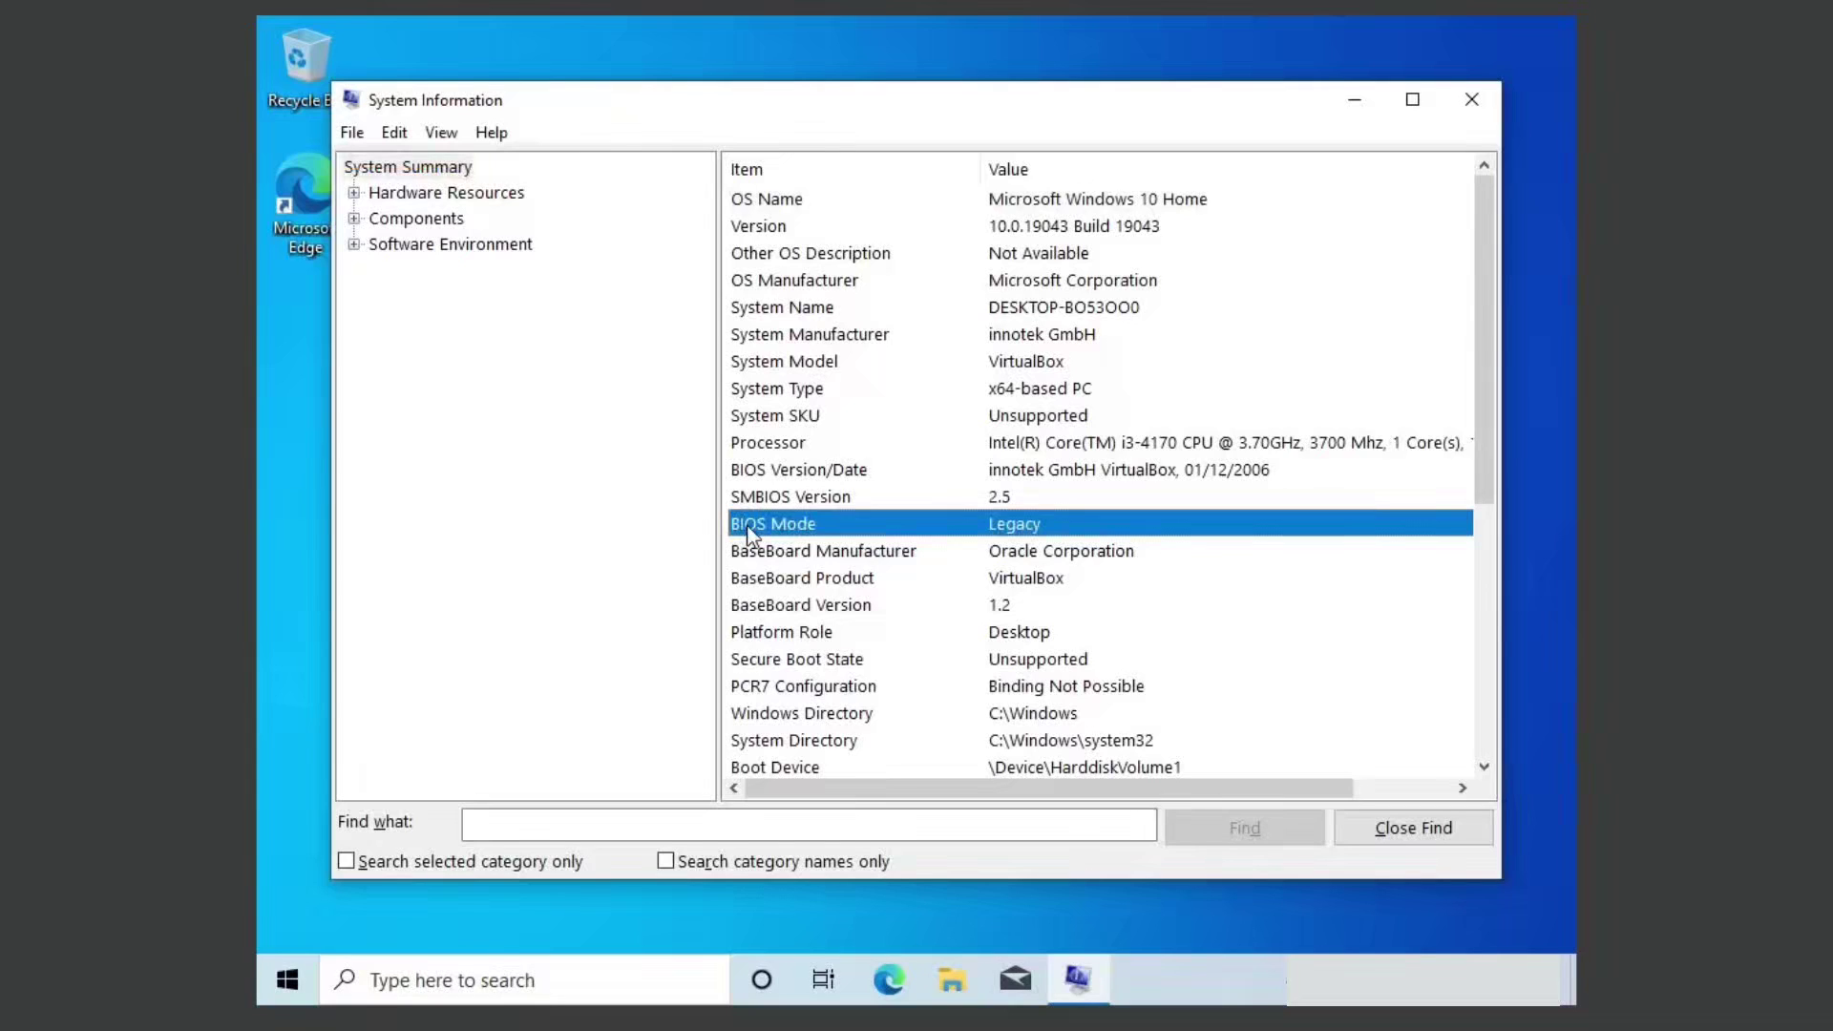
click(1471, 100)
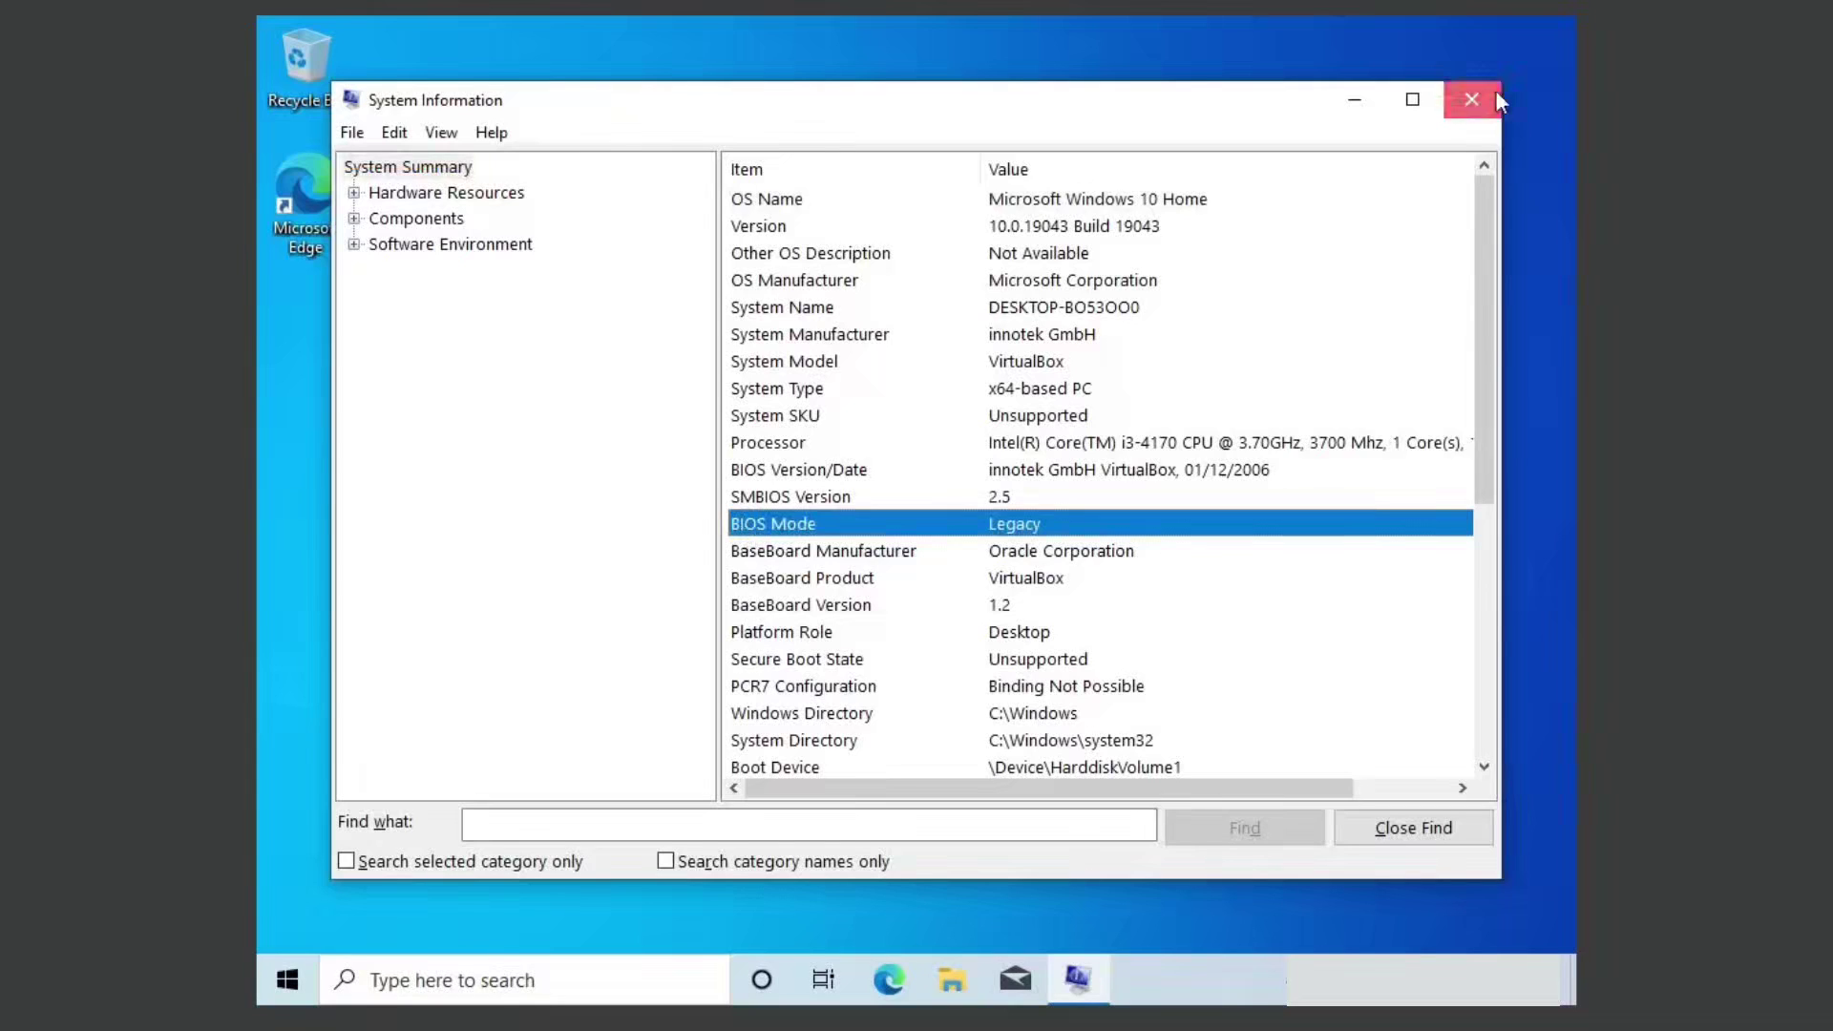
Restart Windows 10 into the recovery environment and open the Advanced options of Troubleshoot
click(310, 970)
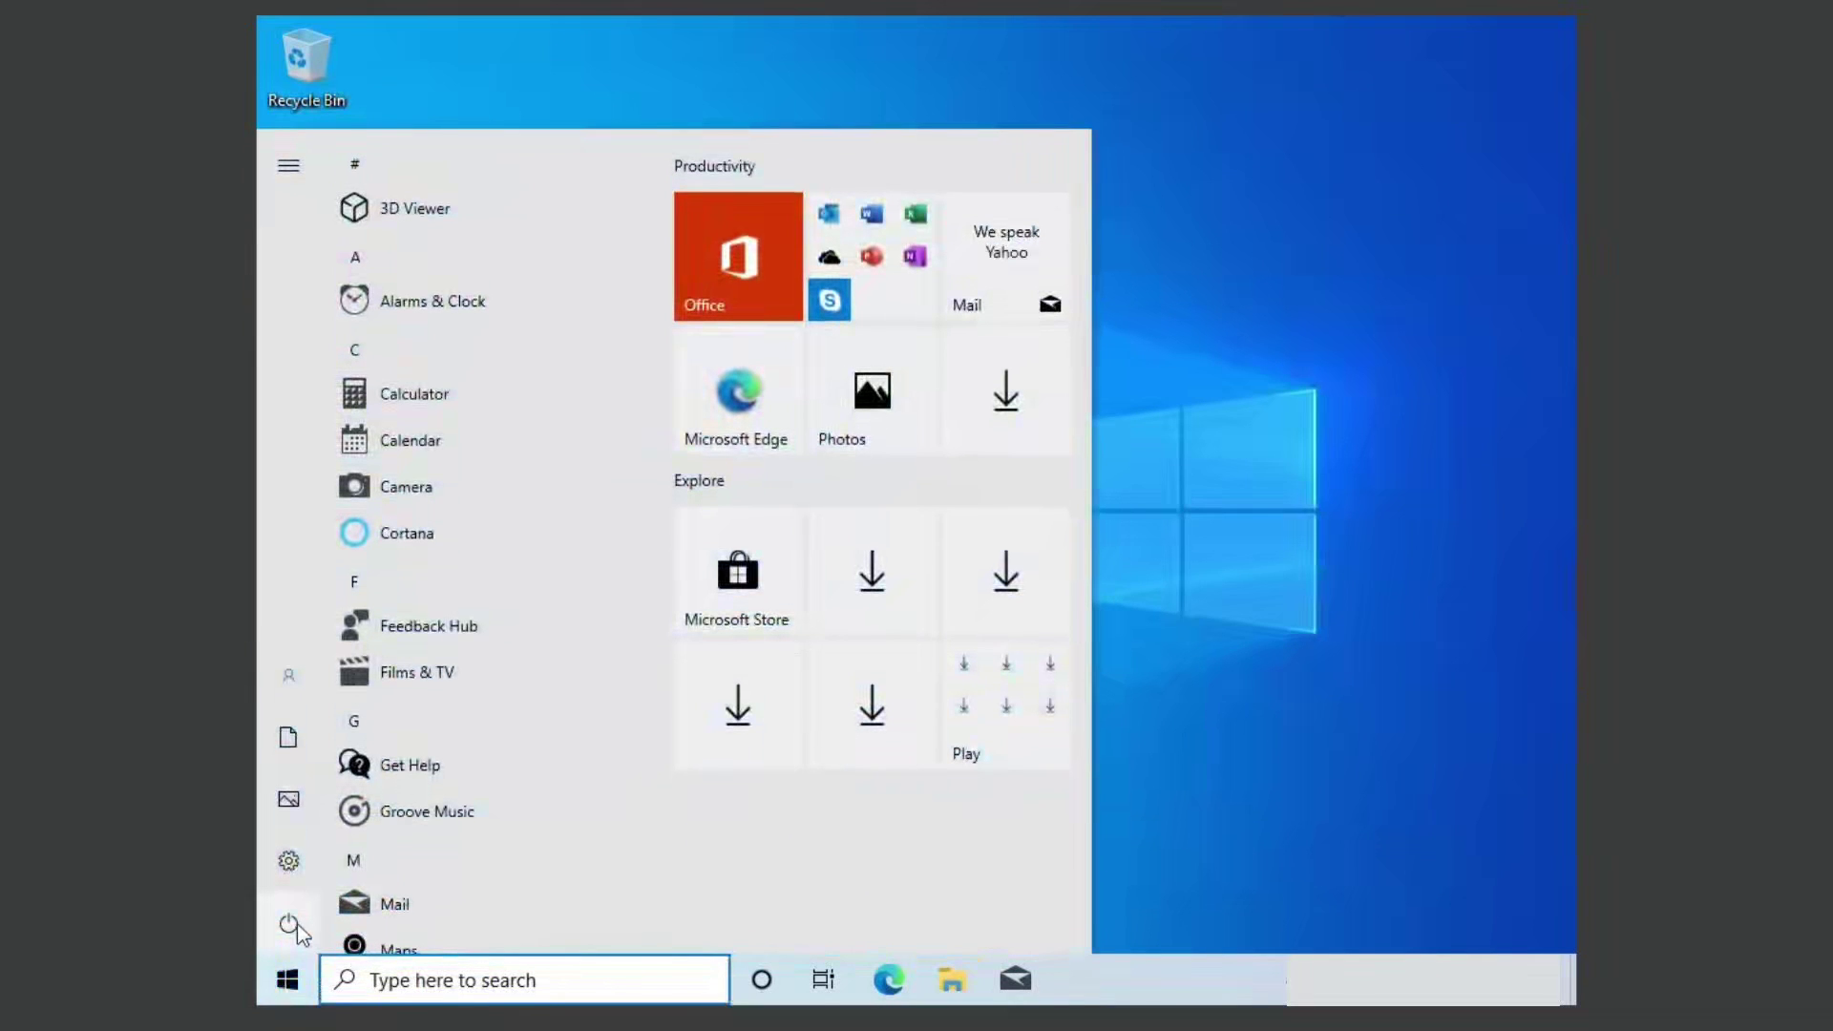
click(296, 925)
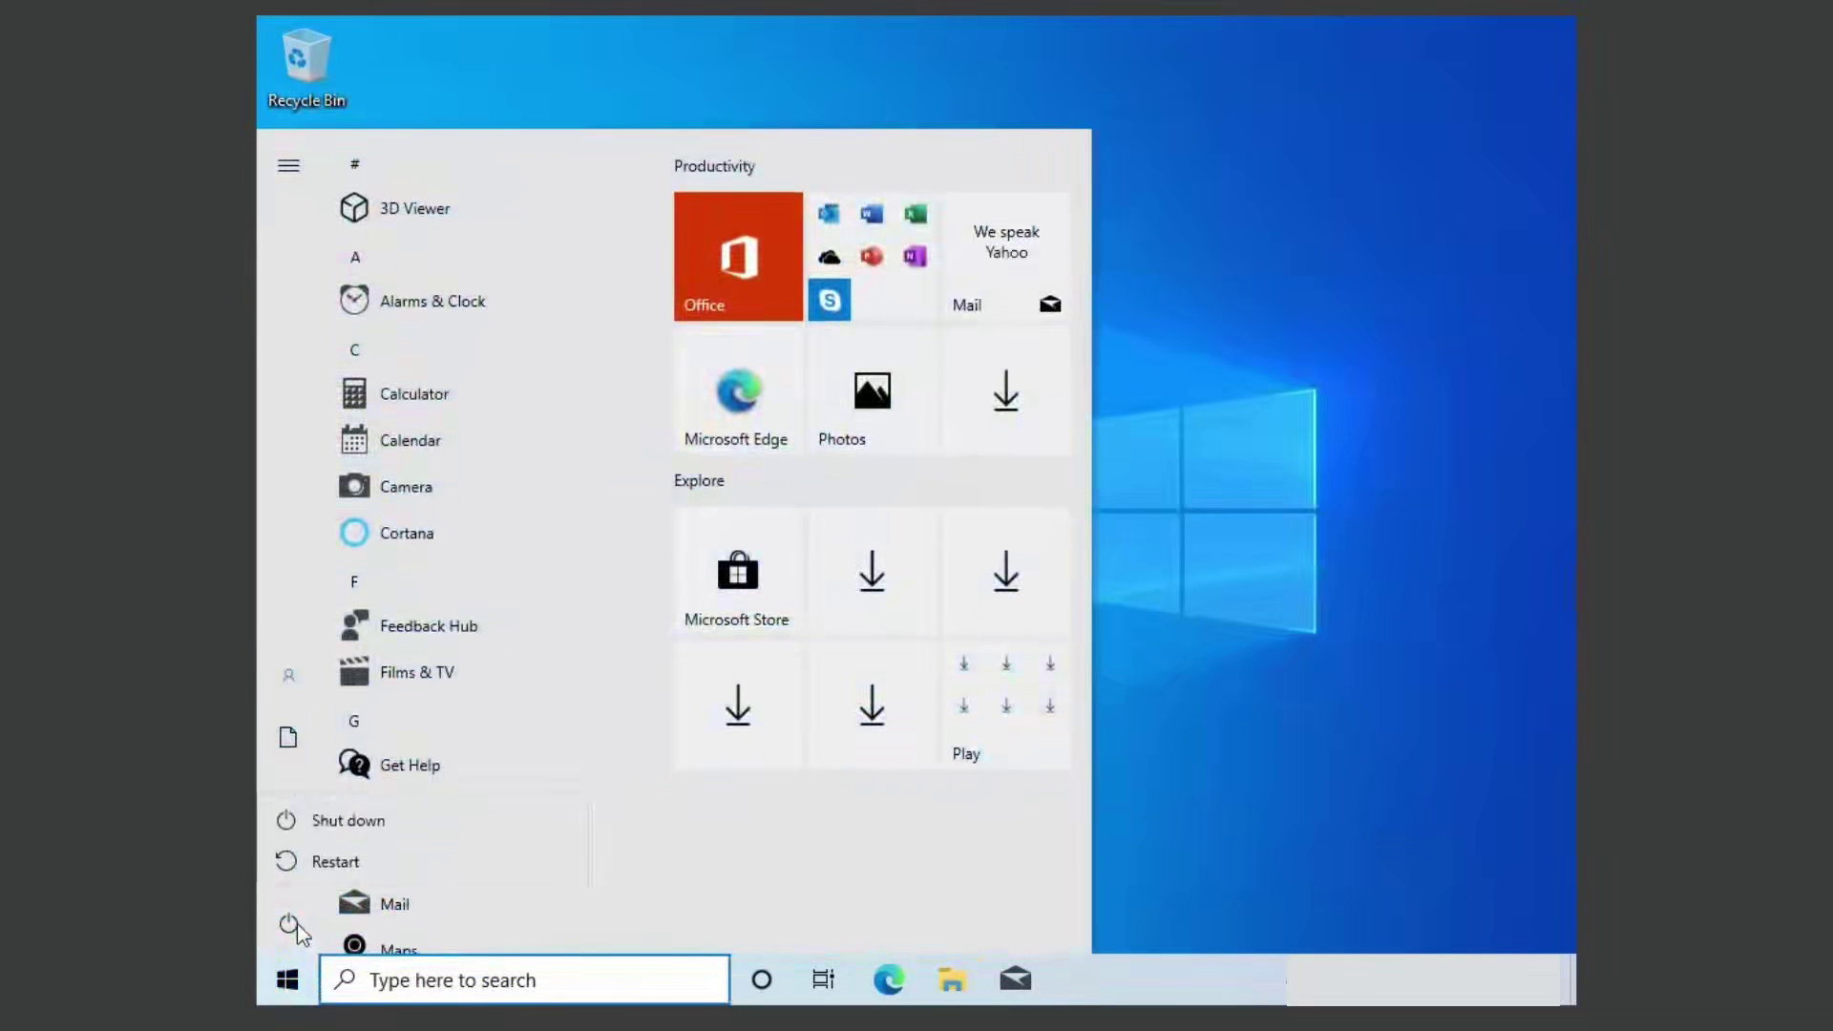
shift+click(342, 861)
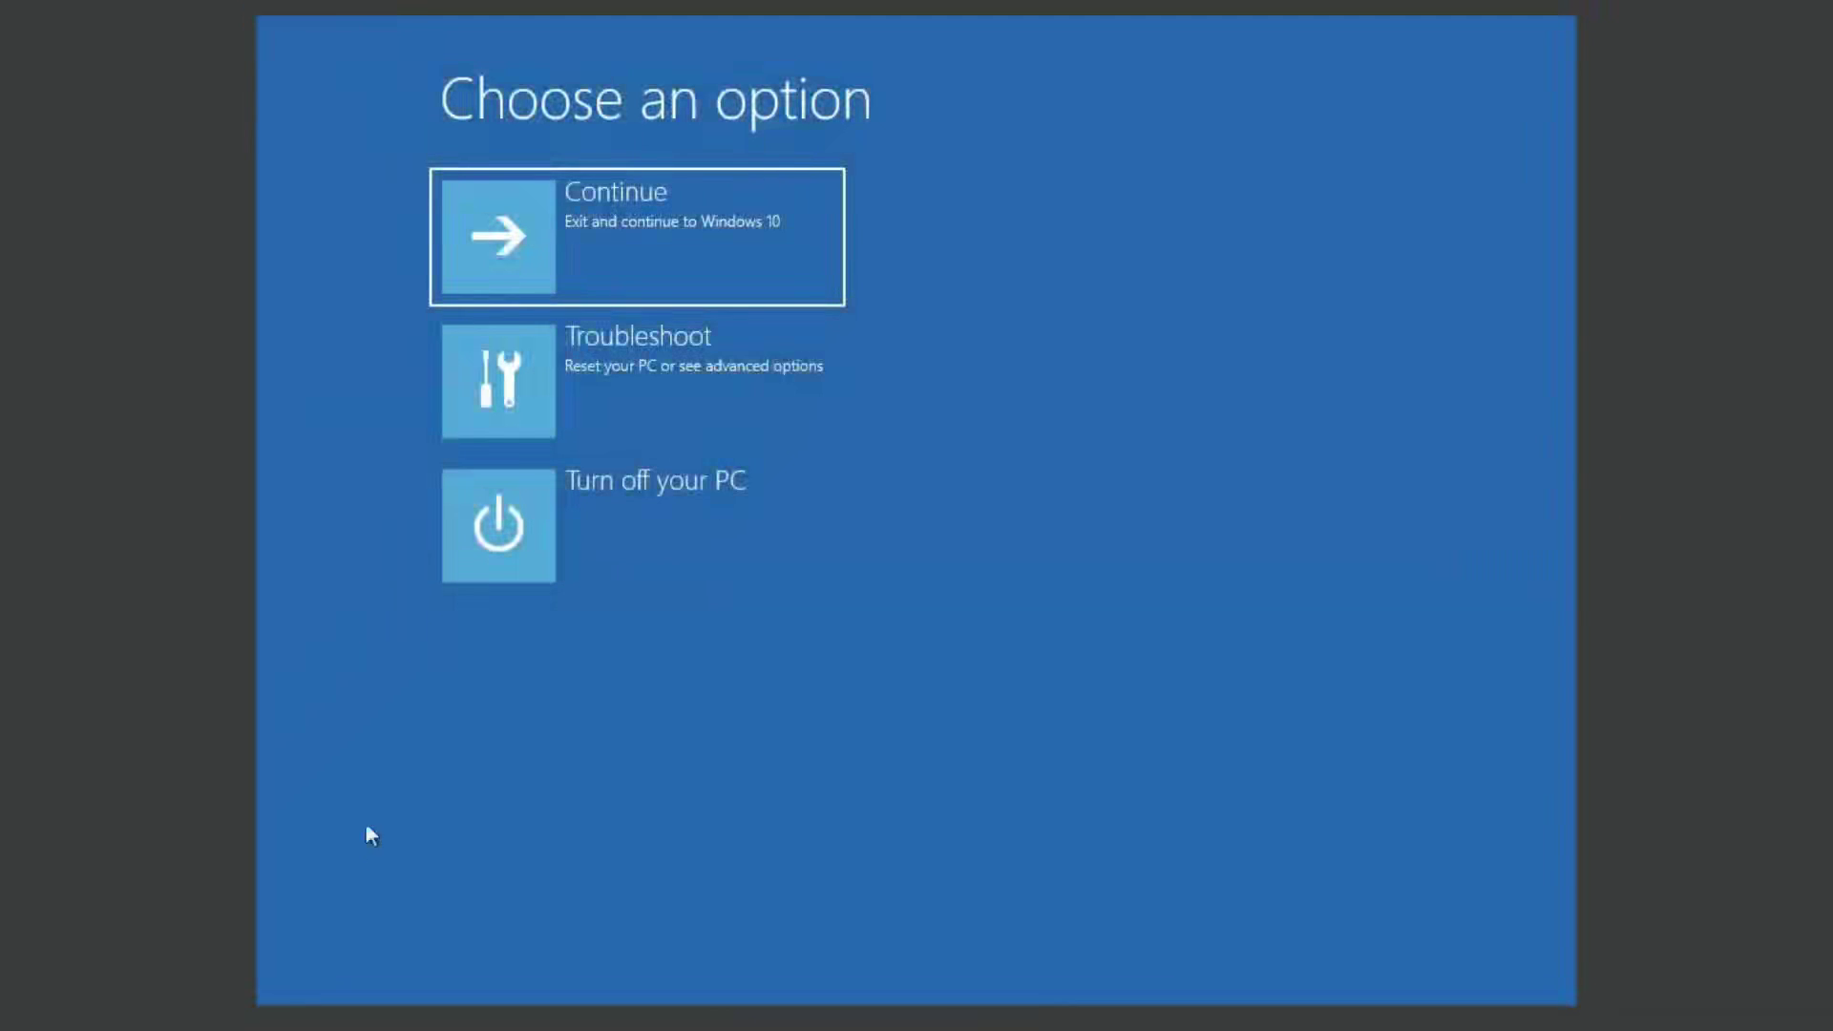
click(746, 323)
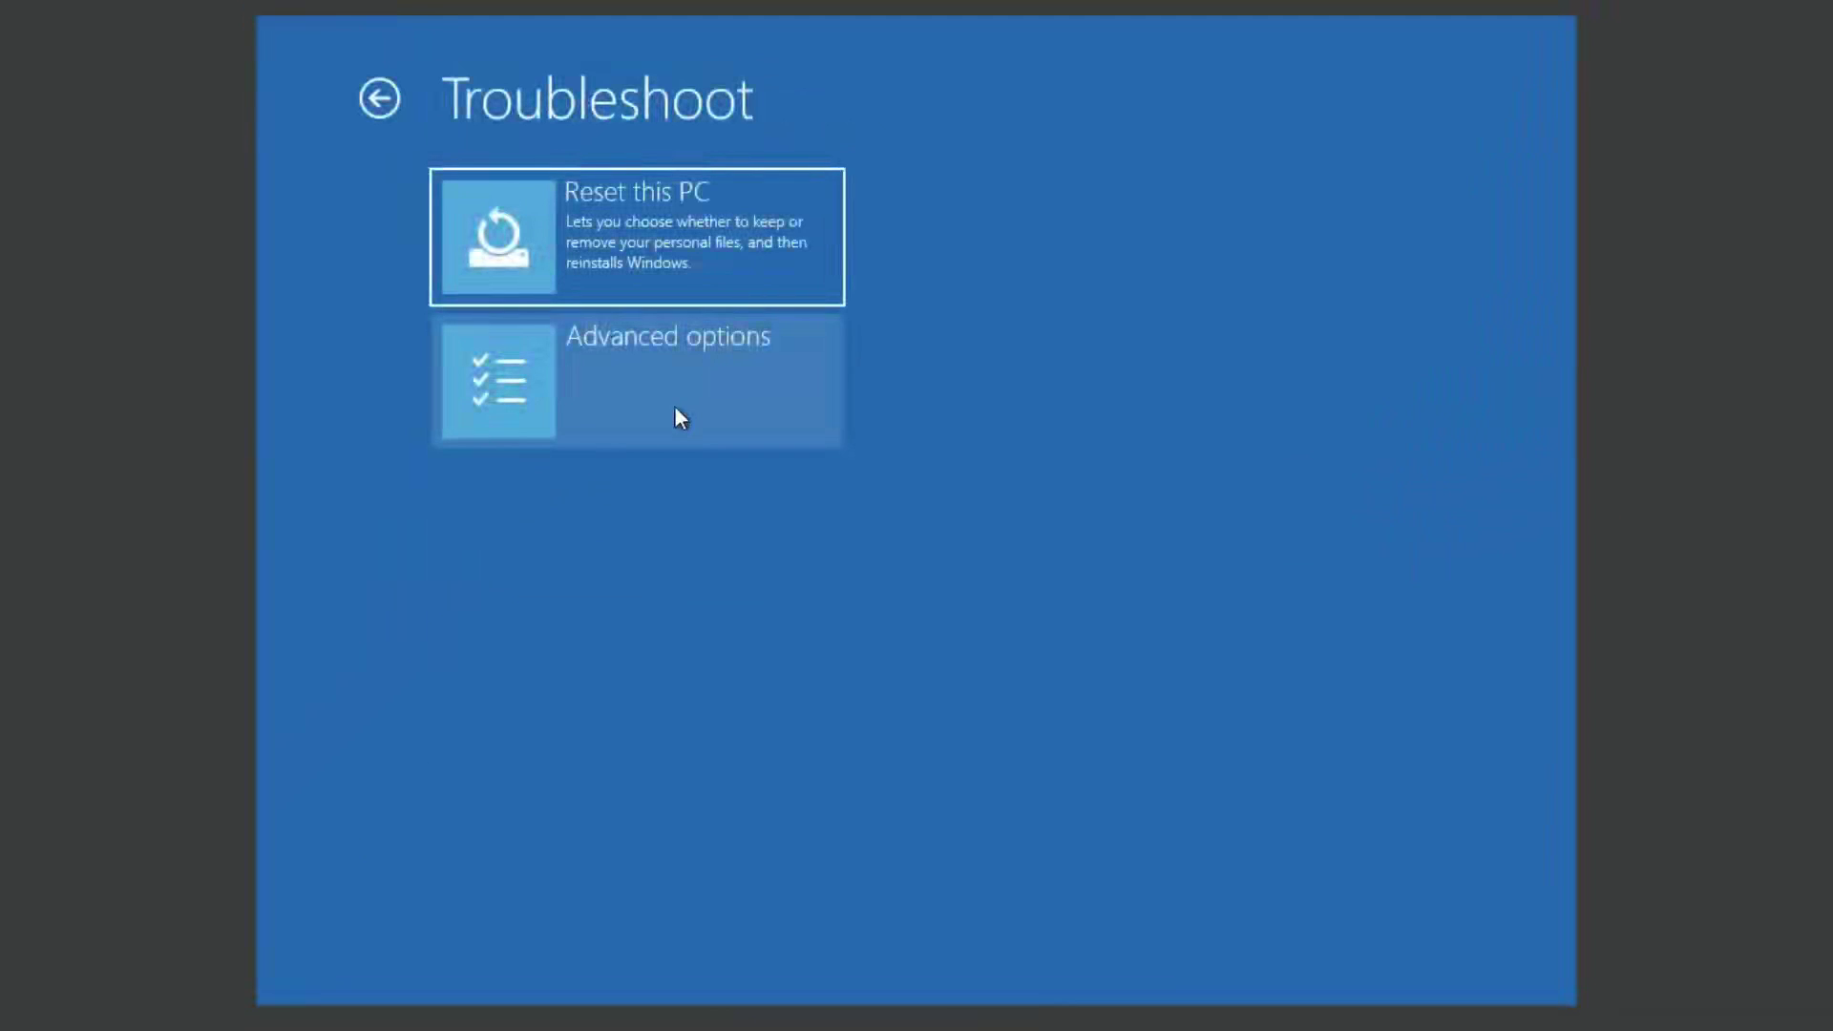
click(680, 418)
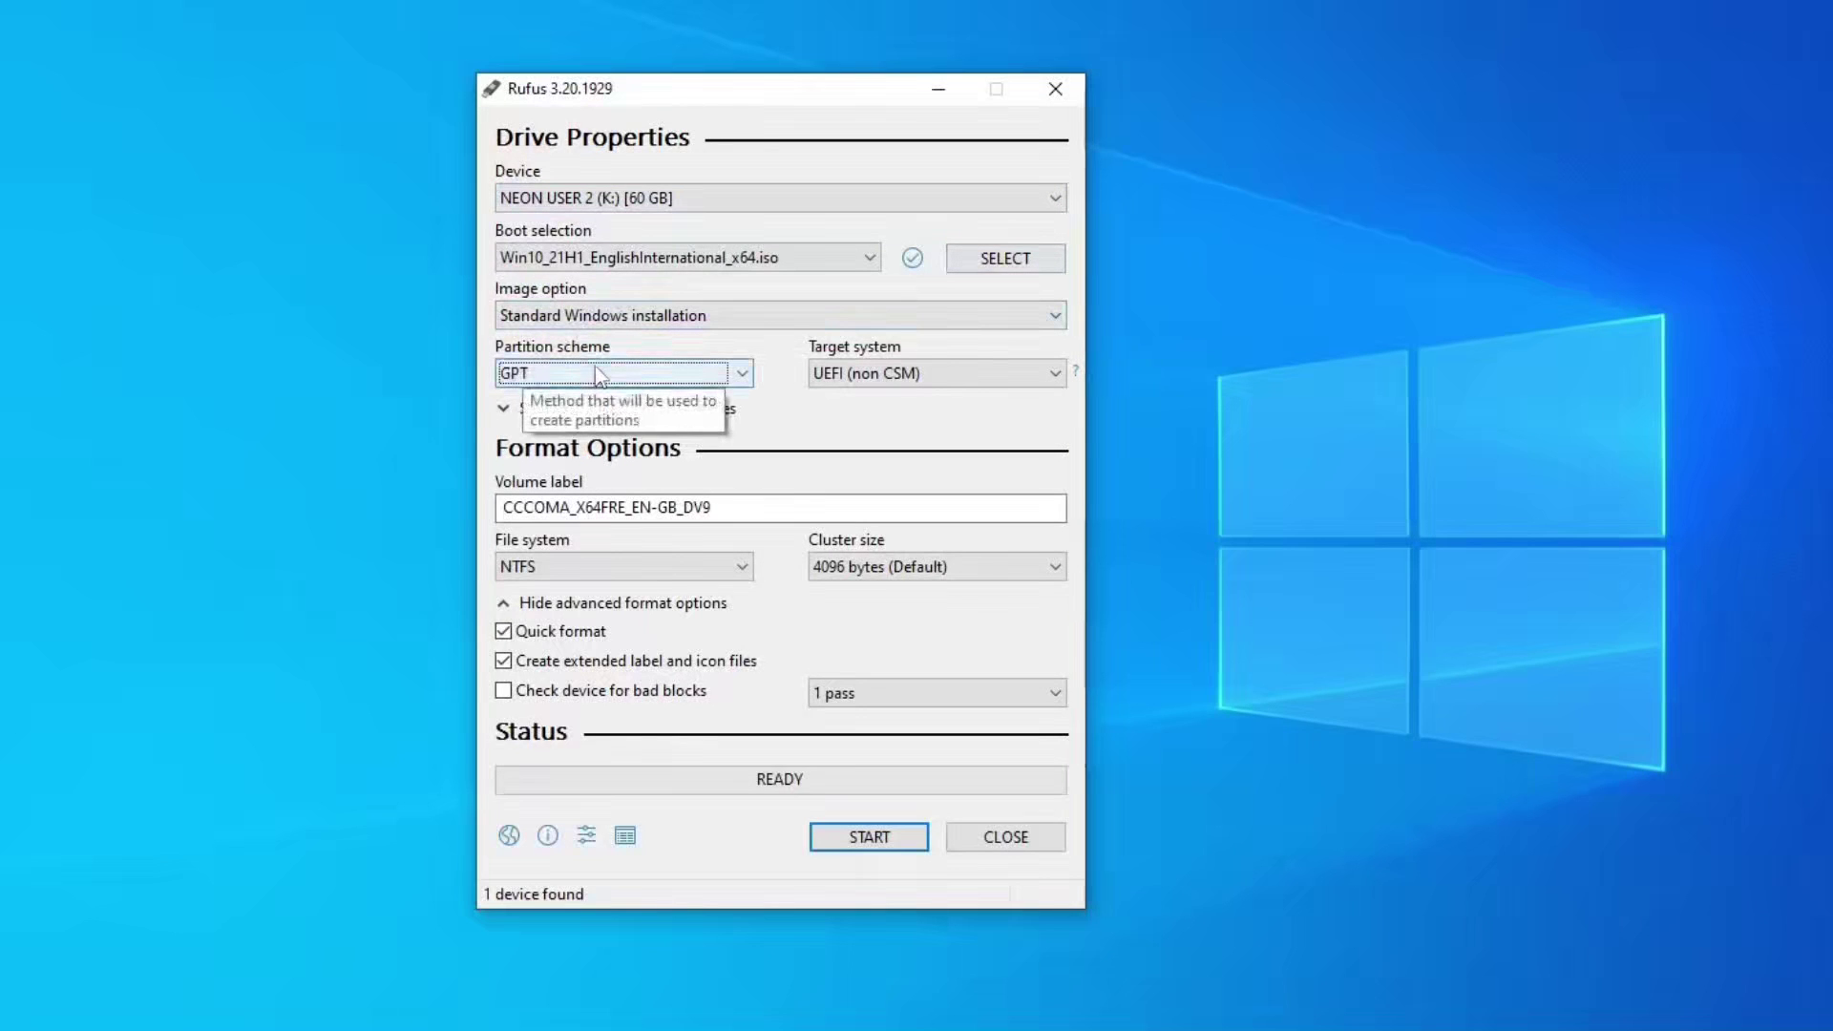
In Rufus, view the target system choices for the GPT partition scheme and set the partition scheme to MBR
click(831, 375)
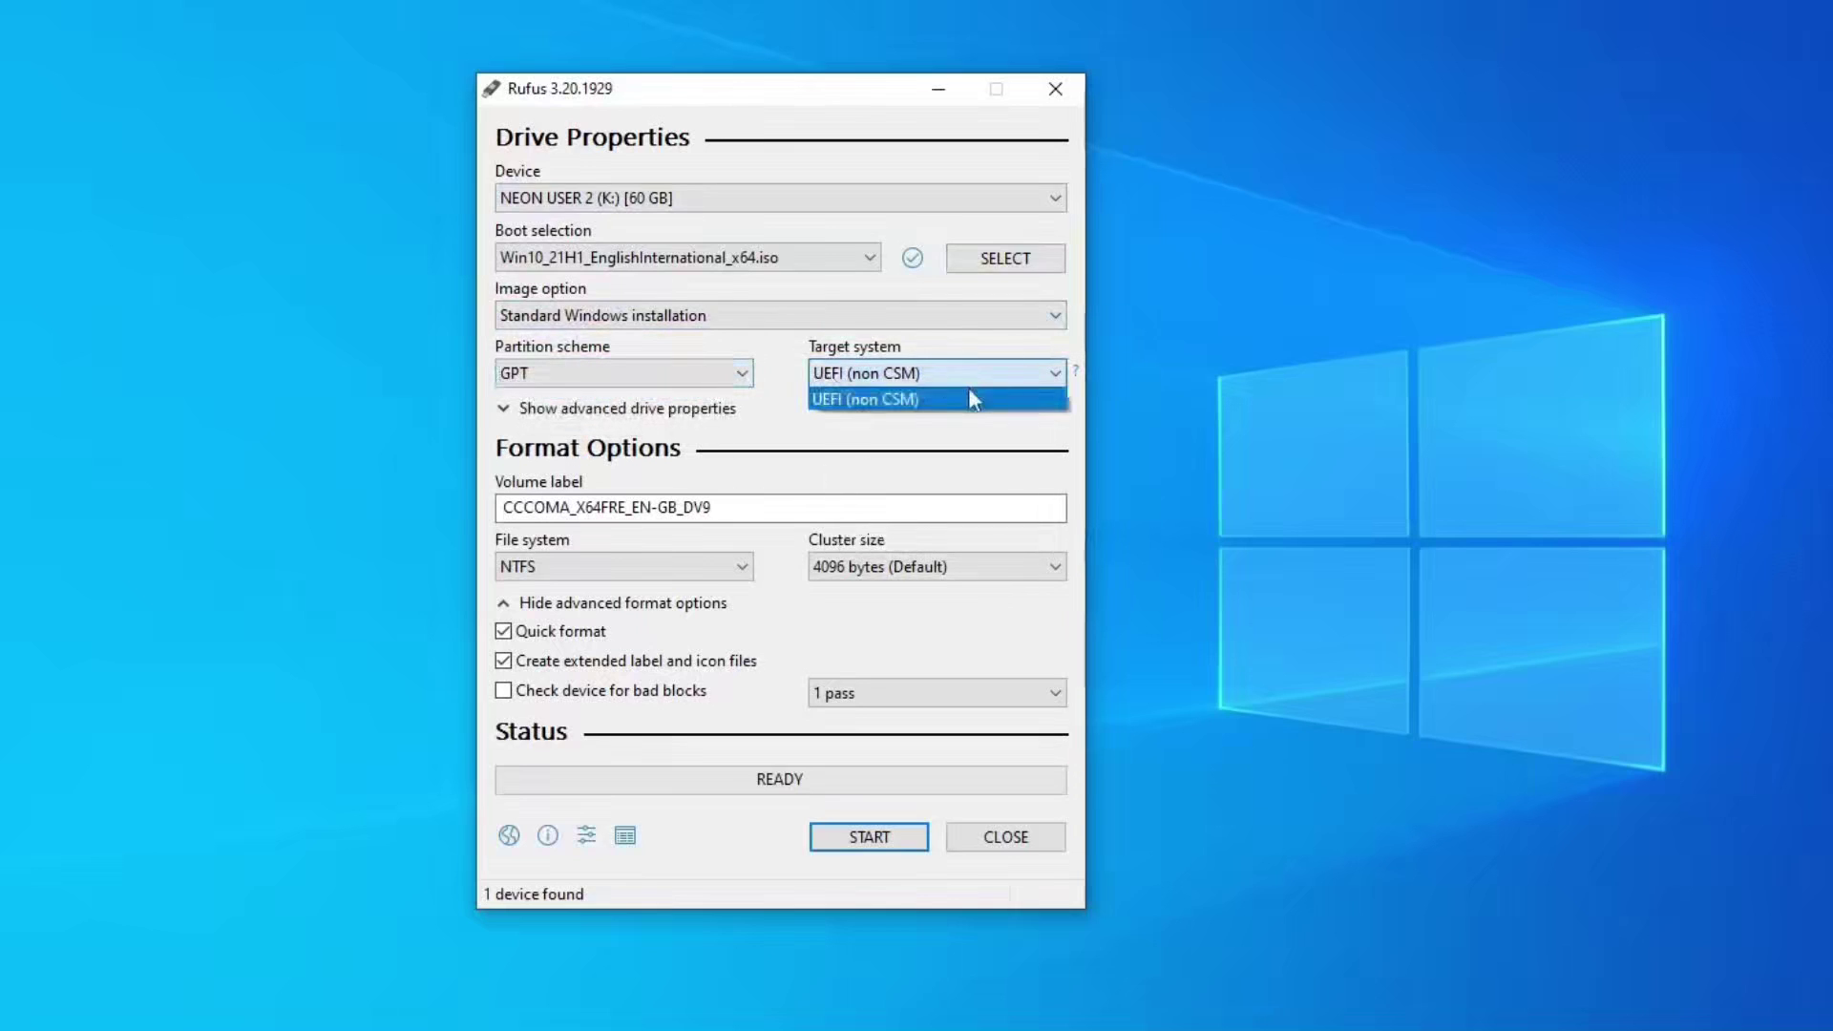
click(717, 375)
click(717, 376)
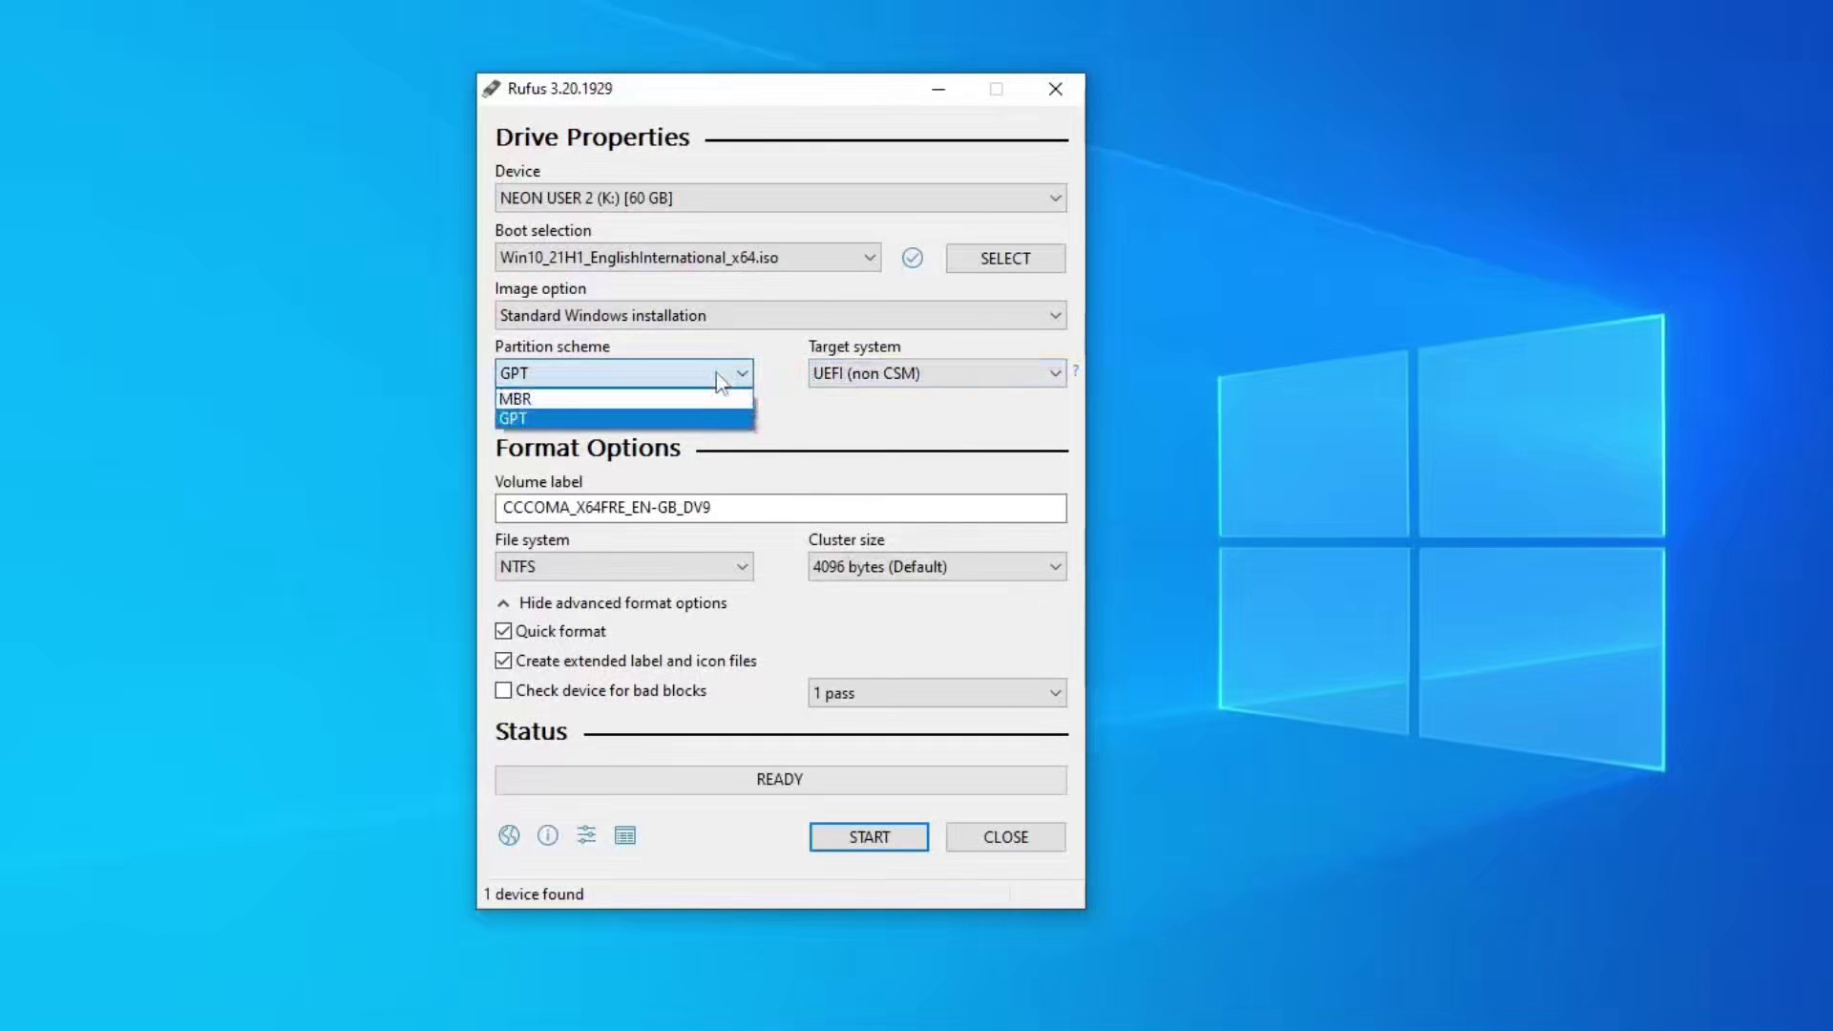
click(702, 399)
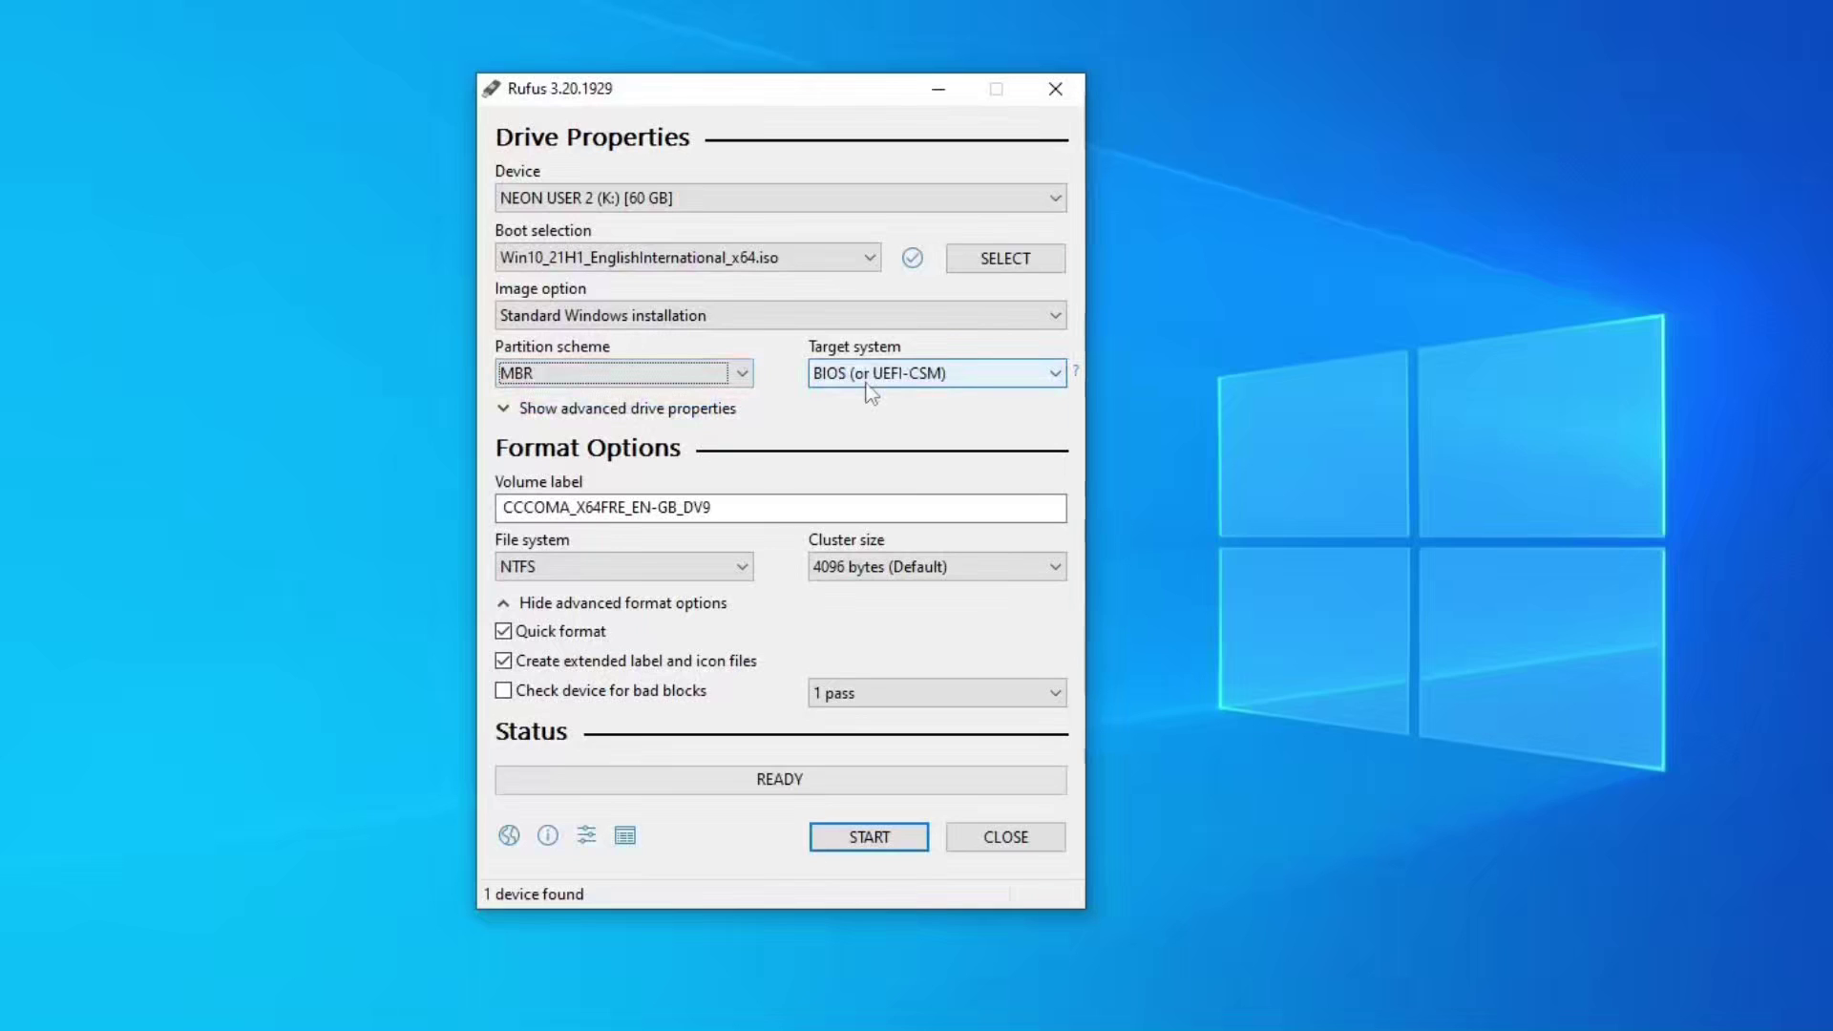
Alternate the partition scheme between GPT and MBR to compare the matching target systems, finishing on GPT
click(735, 375)
click(718, 416)
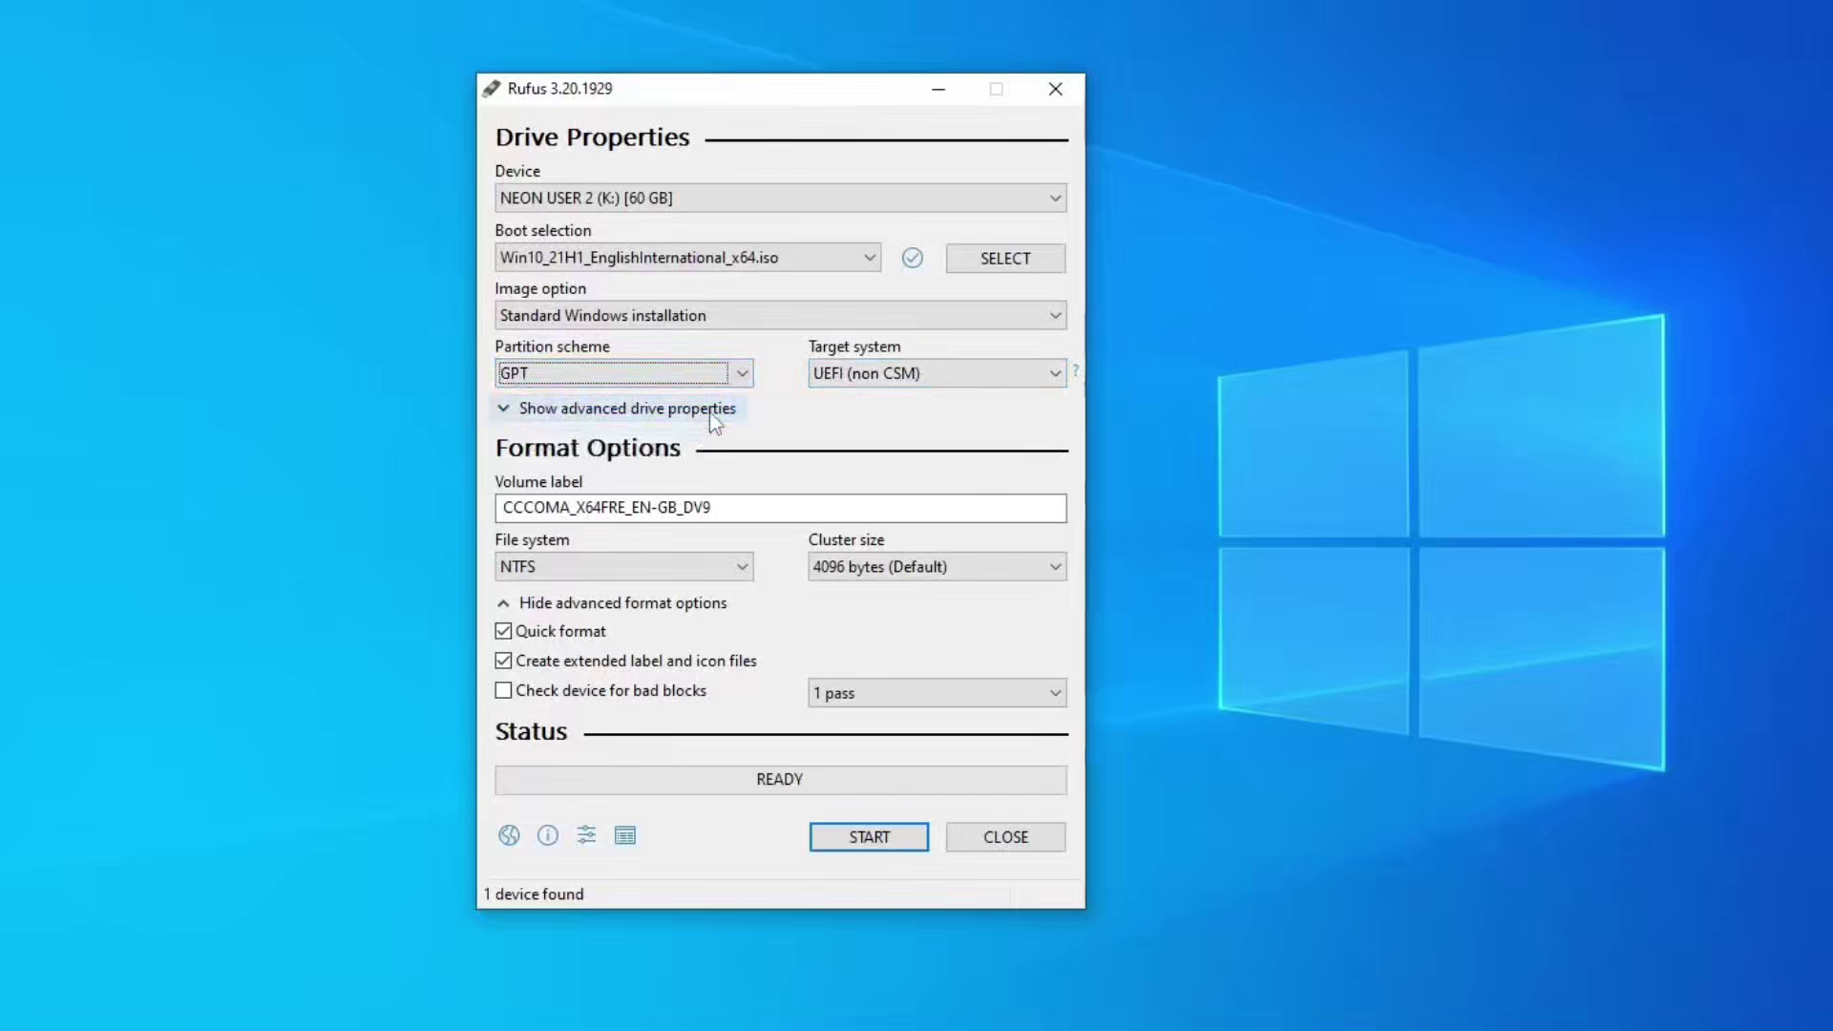
click(687, 375)
click(647, 399)
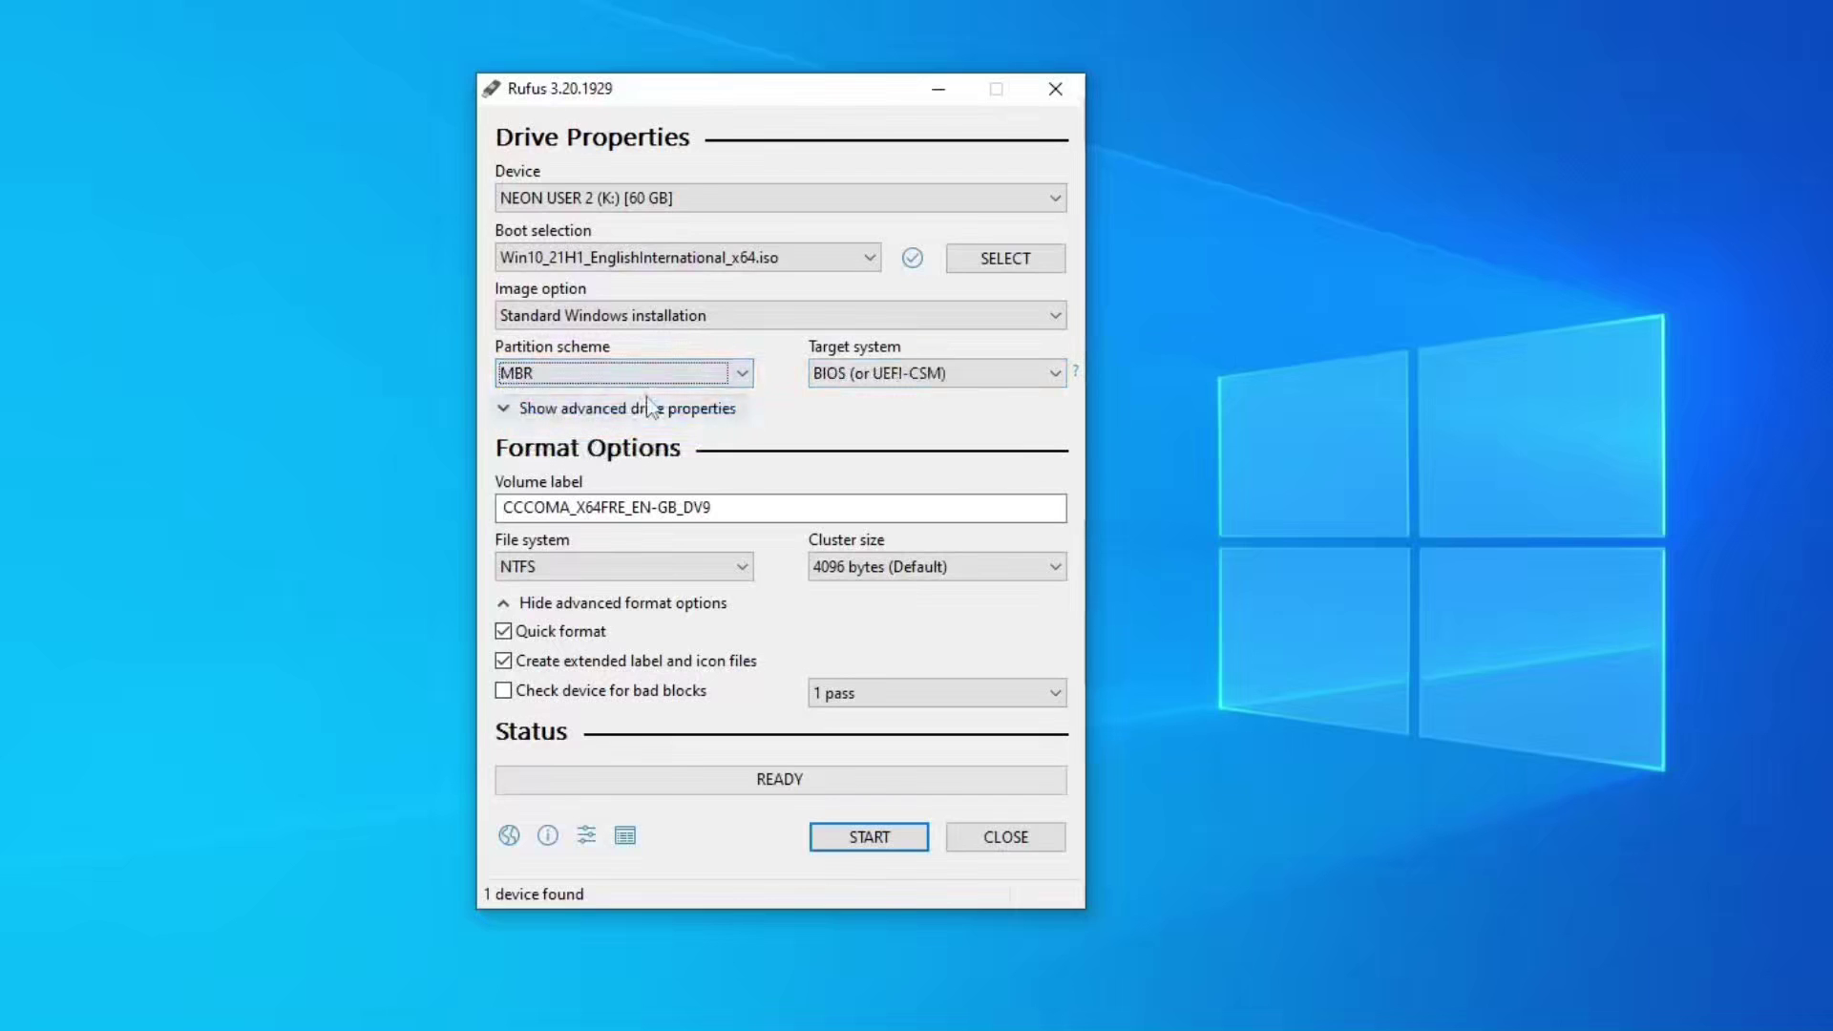
click(657, 367)
click(636, 417)
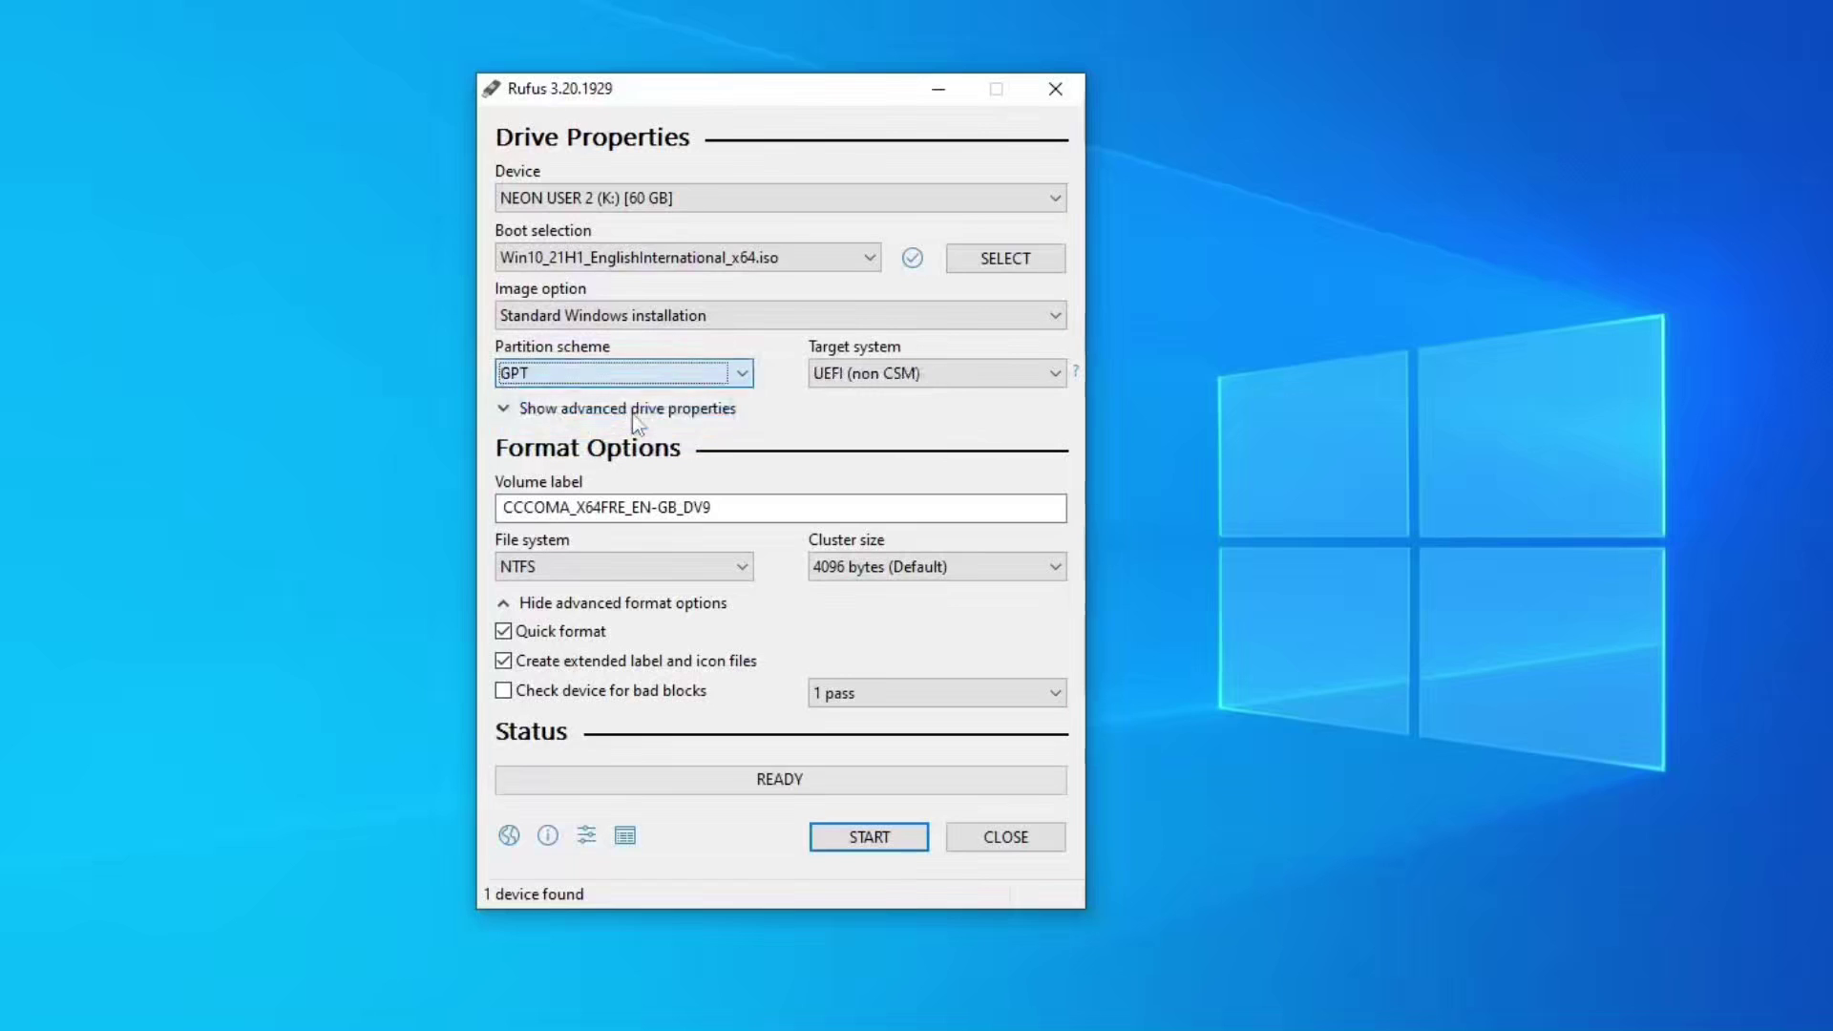